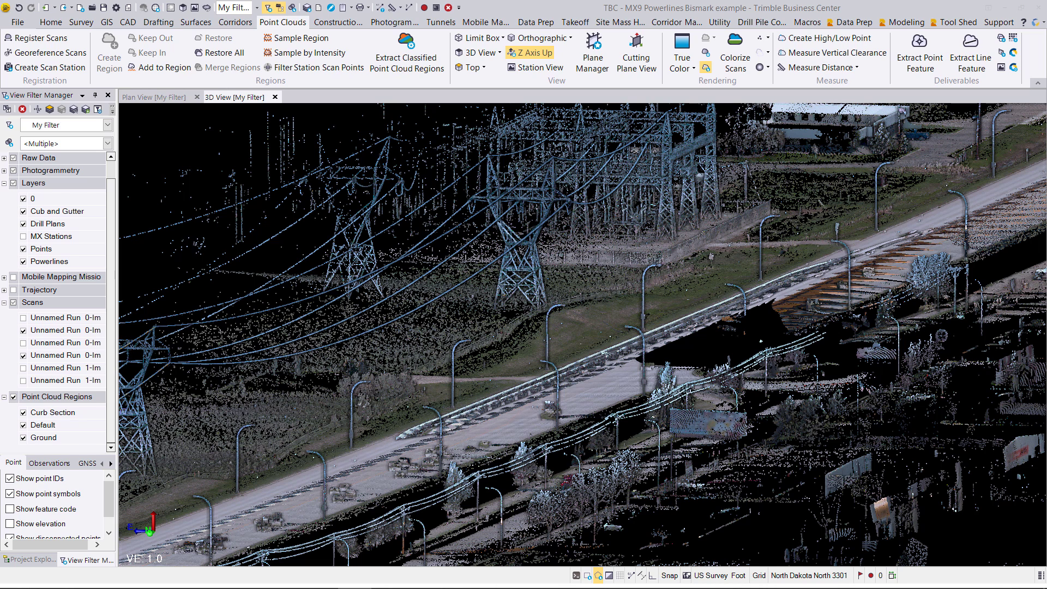
# Show only the Curb Section point cloud region and pan the road curb into view.
pyautogui.rightClick(45, 415)
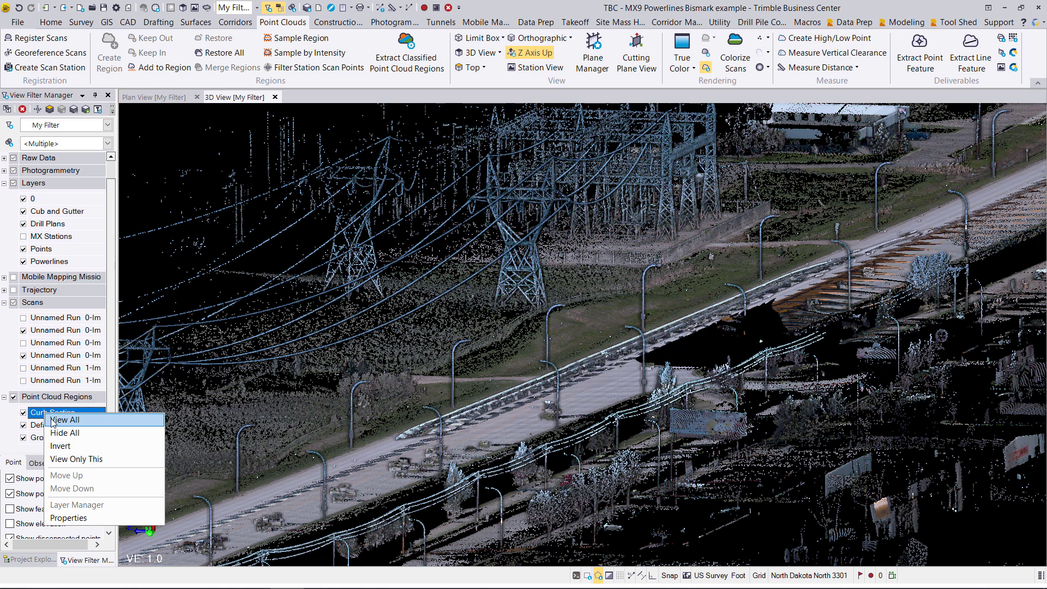
pyautogui.click(76, 459)
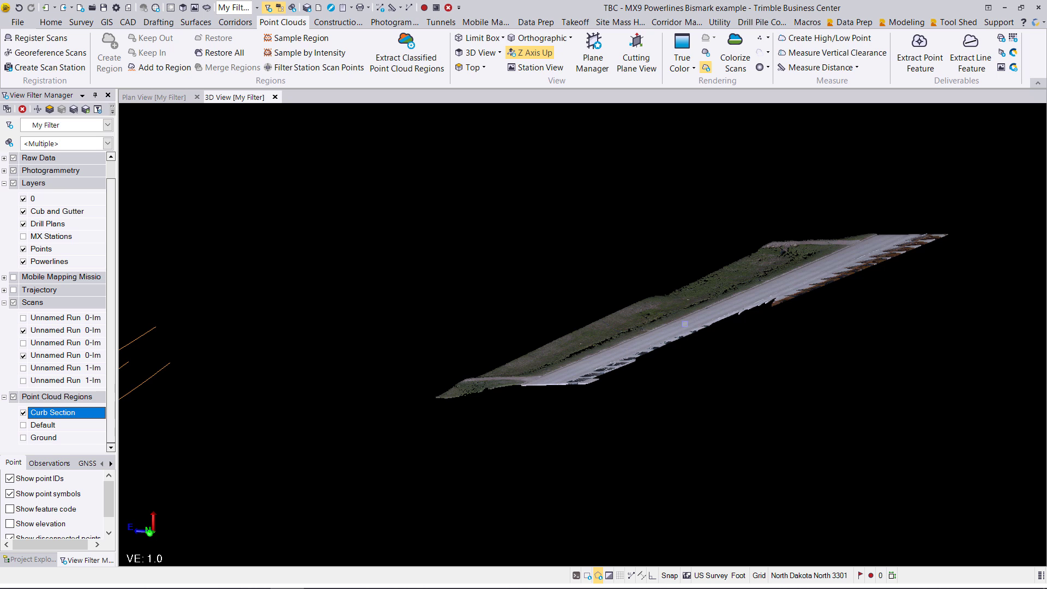
pyautogui.moveTo(684, 324); pyautogui.dragTo(510, 417, button='middle')
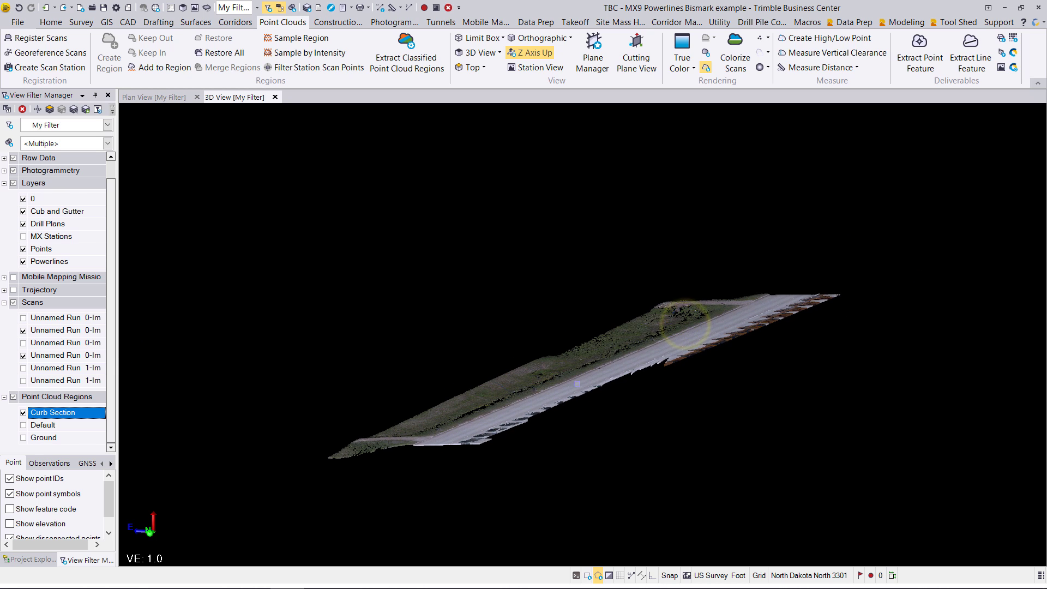
pyautogui.scroll(2, 517, 403)
pyautogui.scroll(3, 516, 402)
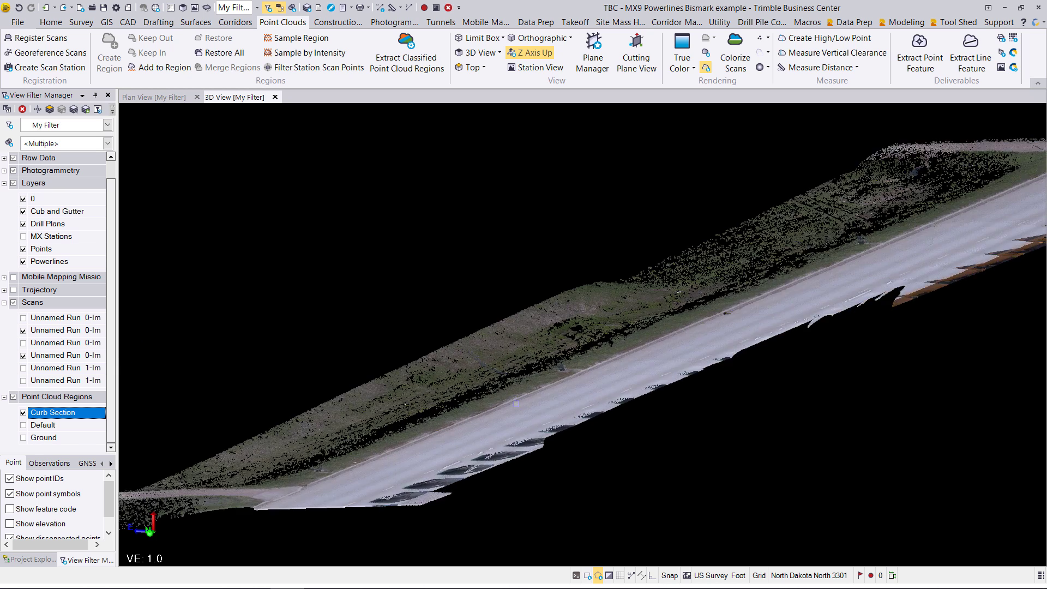
pyautogui.scroll(2, 338, 470)
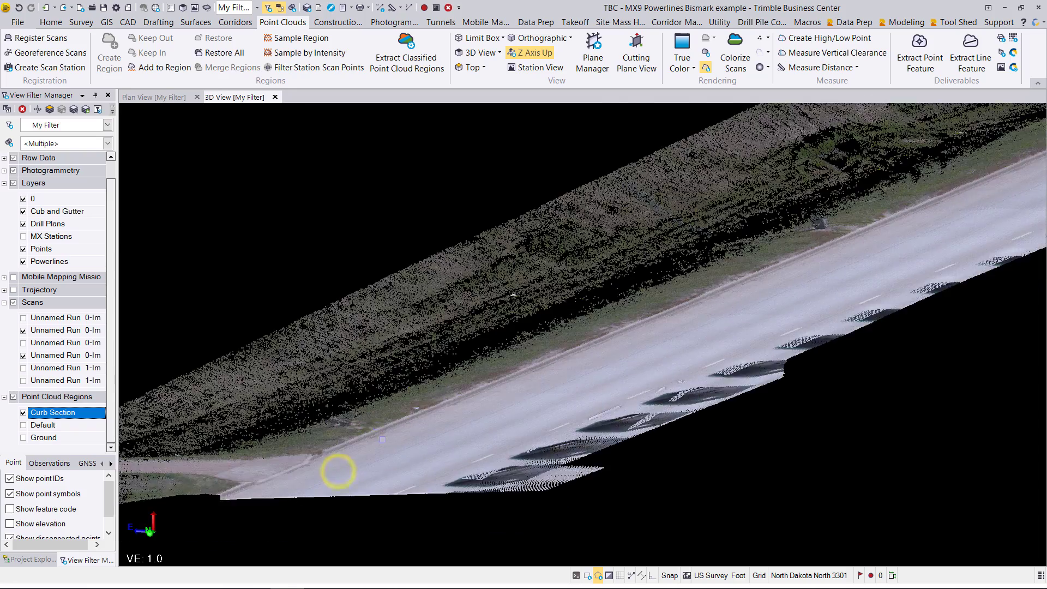
pyautogui.scroll(2, 391, 410)
pyautogui.scroll(2, 391, 409)
pyautogui.scroll(2, 392, 409)
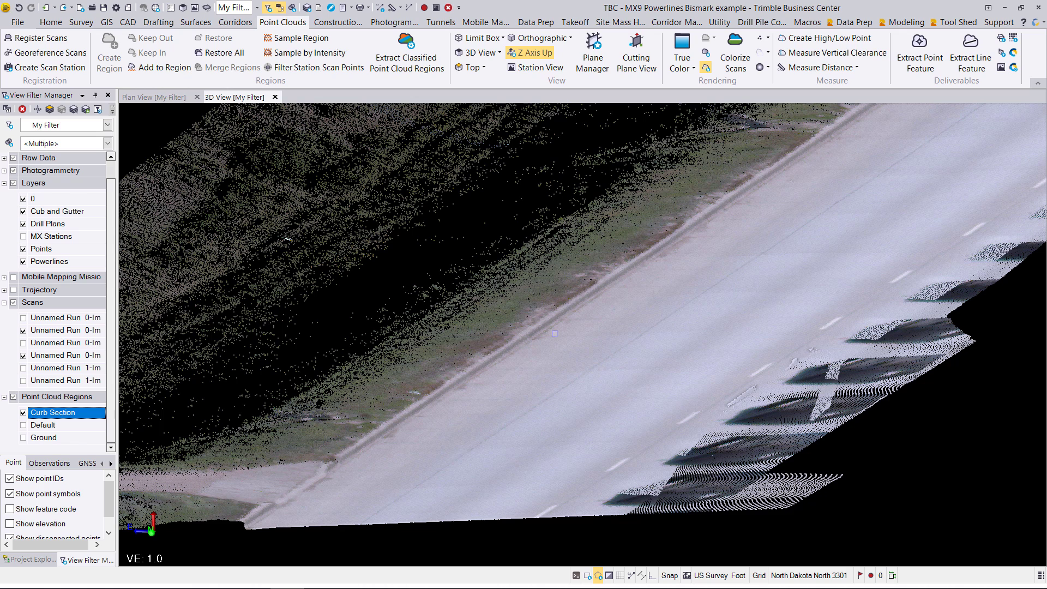
# Start a line feature extraction with Curb and Gutter as the extraction type.
pyautogui.click(970, 69)
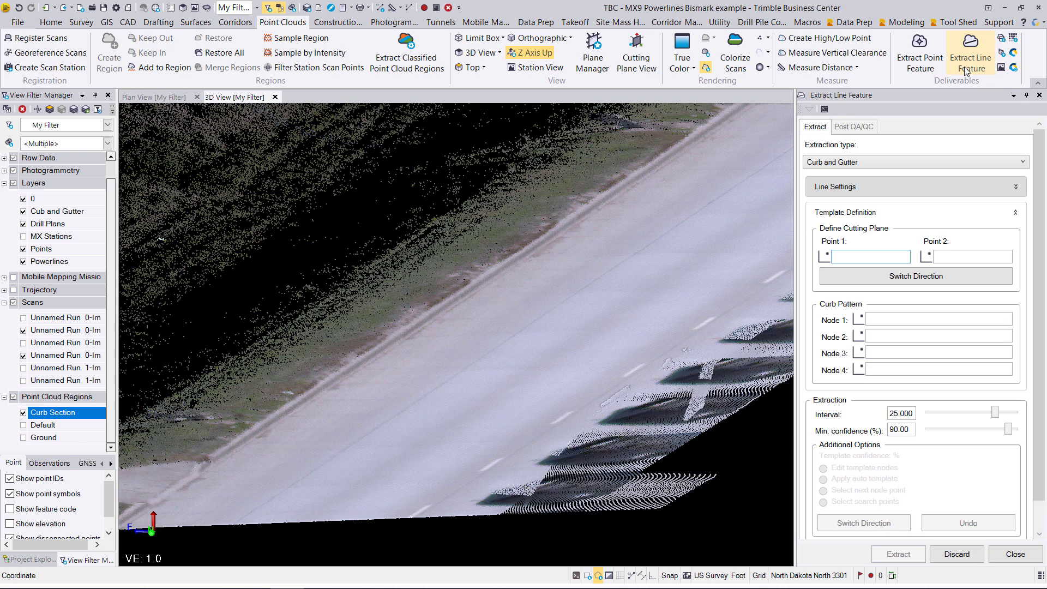
pyautogui.click(871, 167)
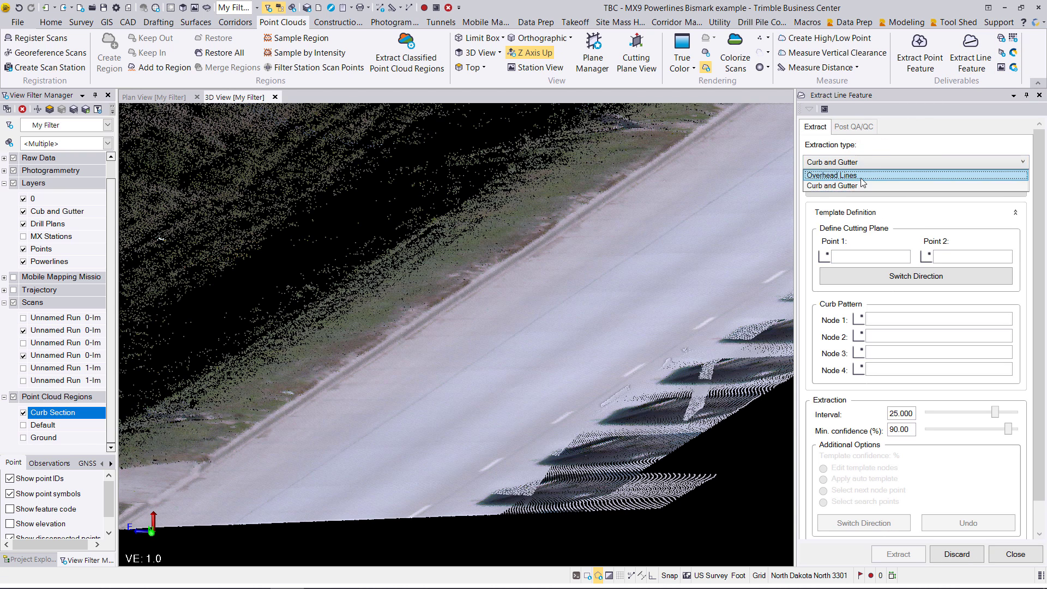
pyautogui.click(851, 186)
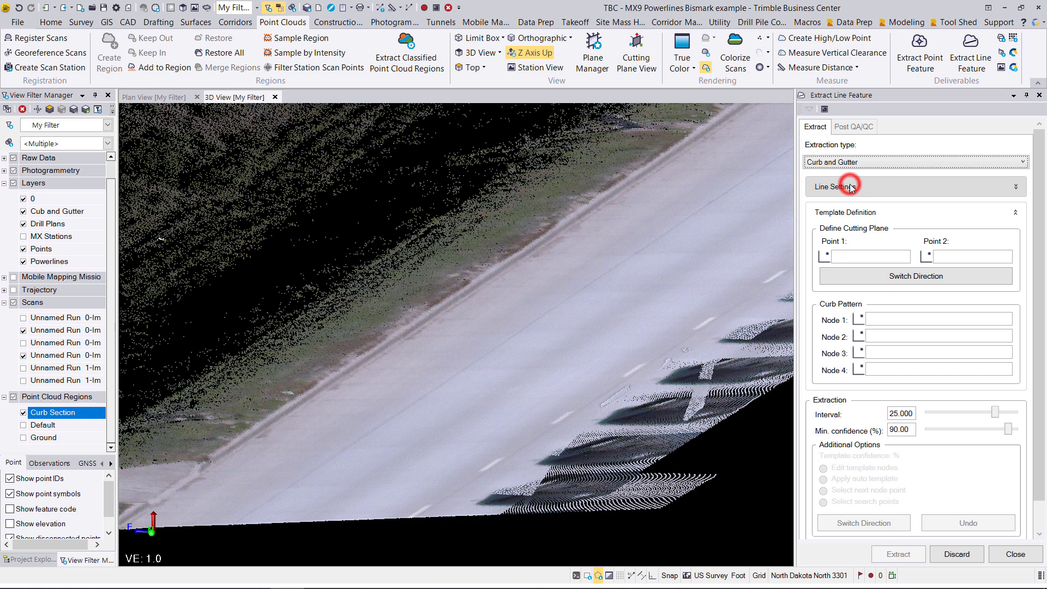
# Put the extracted line on the Cub and Gutter layer in Line Settings.
pyautogui.click(1012, 189)
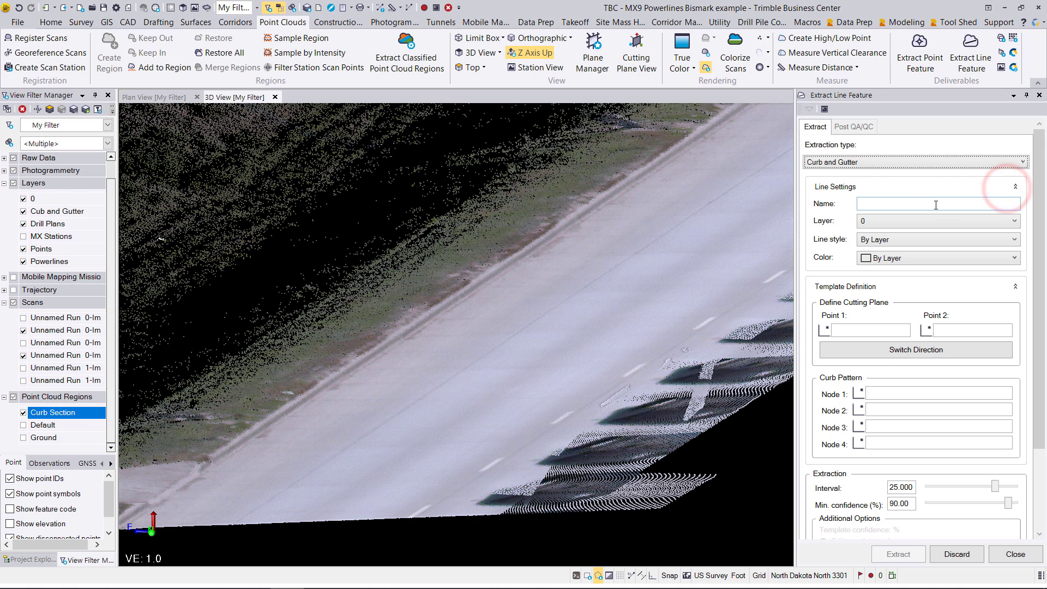
pyautogui.click(937, 203)
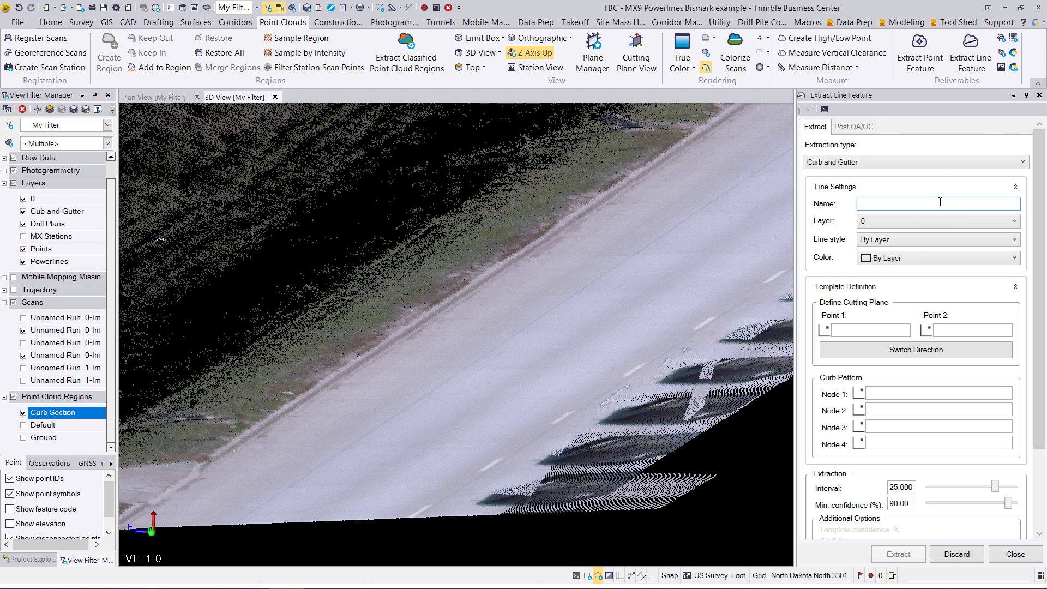
pyautogui.click(947, 223)
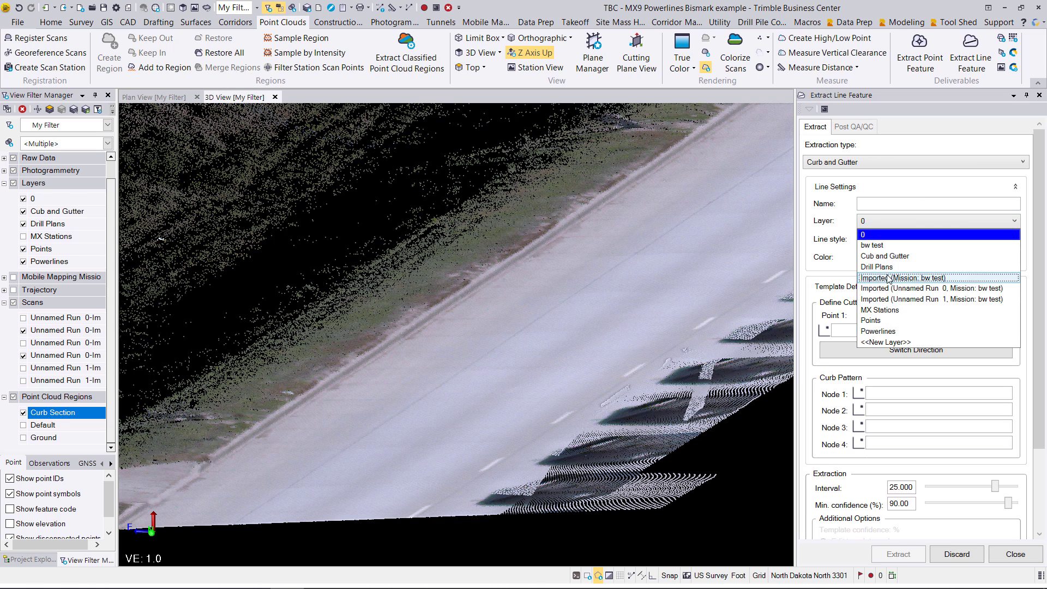
pyautogui.click(891, 256)
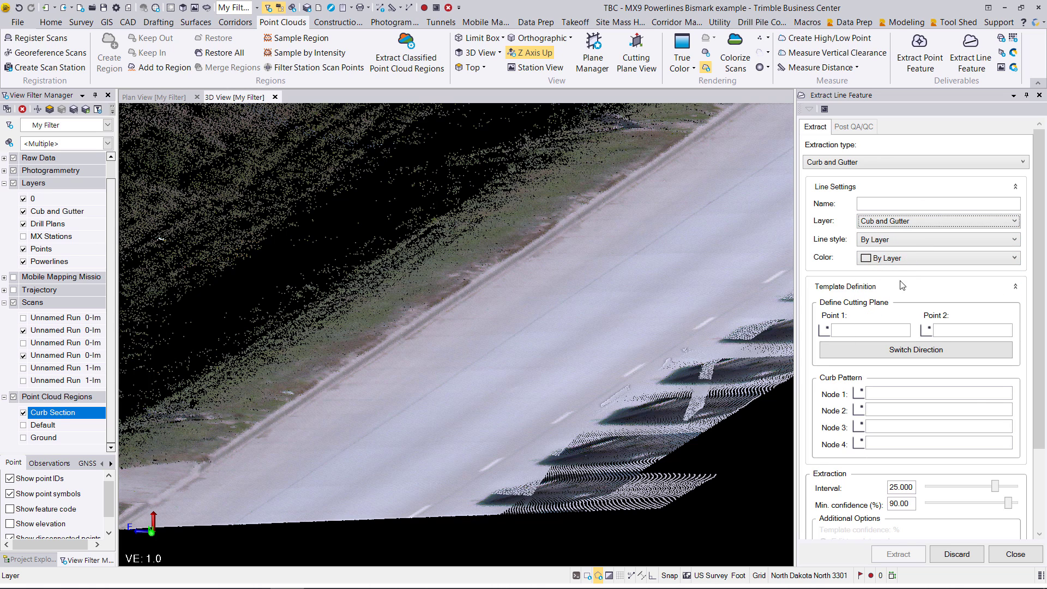
pyautogui.click(925, 182)
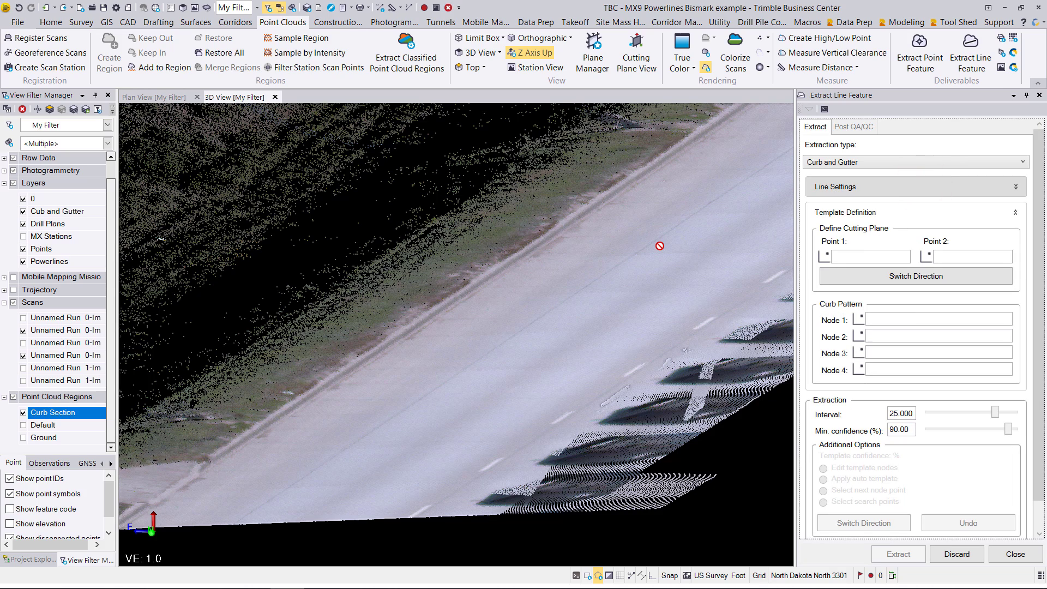
pyautogui.scroll(-3, 660, 246)
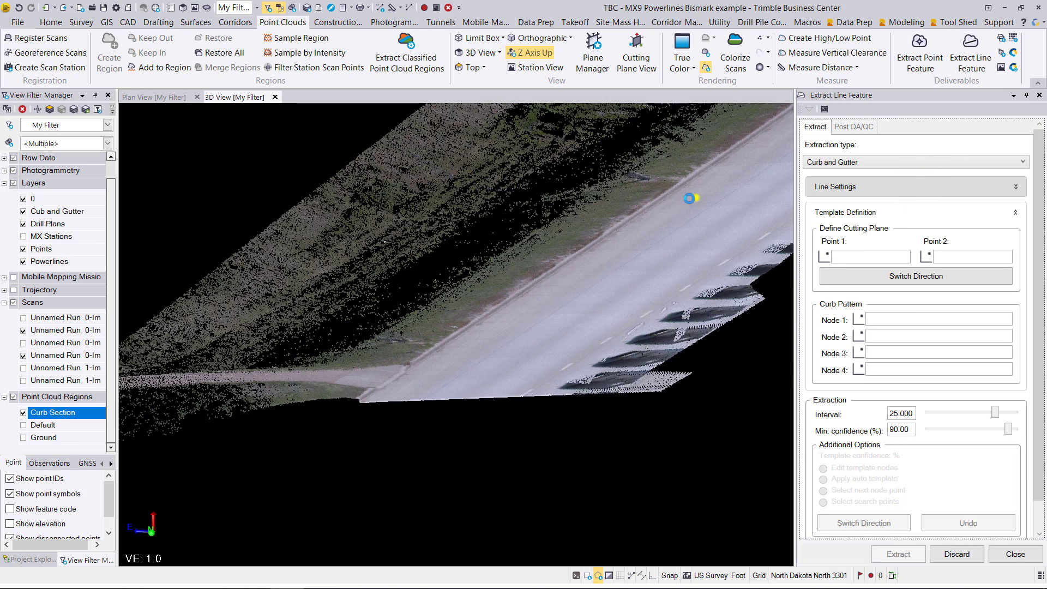
# Orbit to a top-down view and place the two cutting-plane points across the curb.
pyautogui.moveTo(694, 199)
pyautogui.mouseDown(button='middle')
pyautogui.moveTo(618, 243)
pyautogui.moveTo(532, 314)
pyautogui.moveTo(536, 467)
pyautogui.mouseUp(button='middle')
pyautogui.scroll(-2, 626, 236)
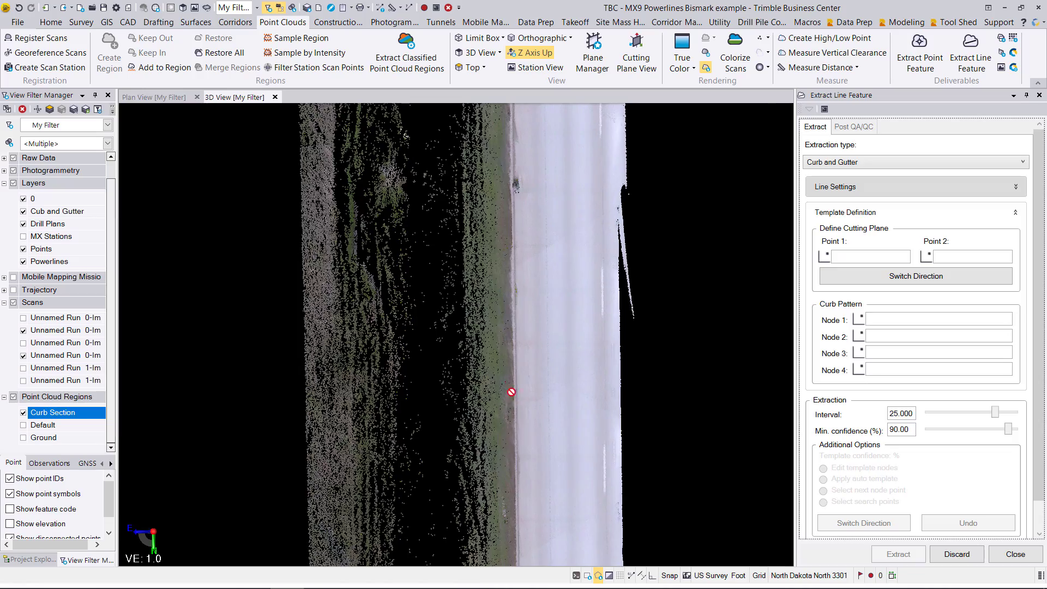
pyautogui.scroll(3, 521, 344)
pyautogui.scroll(2, 527, 336)
pyautogui.scroll(1, 527, 336)
pyautogui.scroll(1, 532, 335)
pyautogui.scroll(-1, 537, 334)
pyautogui.scroll(-2, 533, 342)
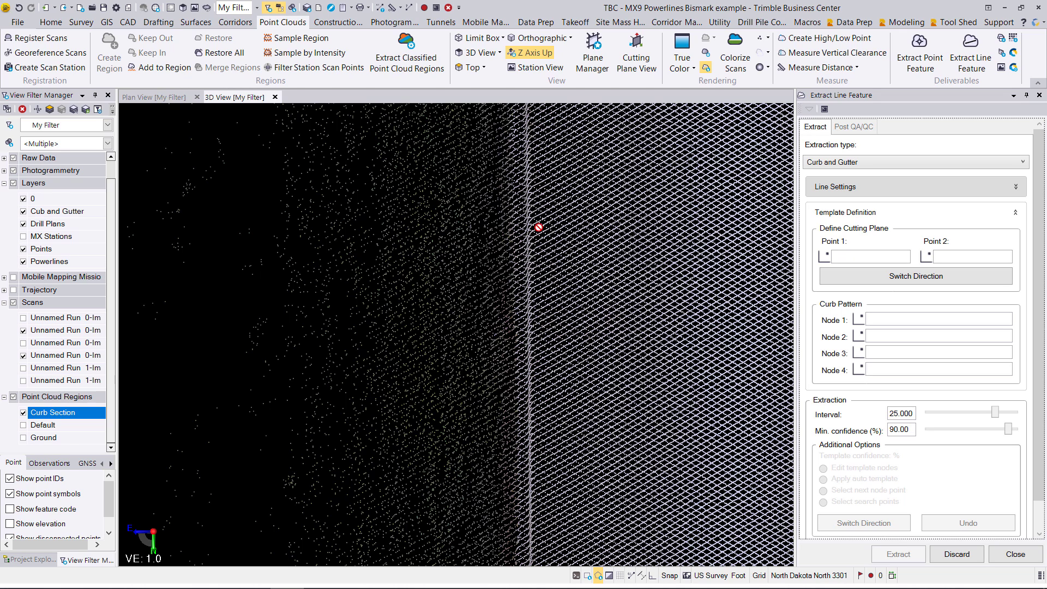
pyautogui.click(855, 256)
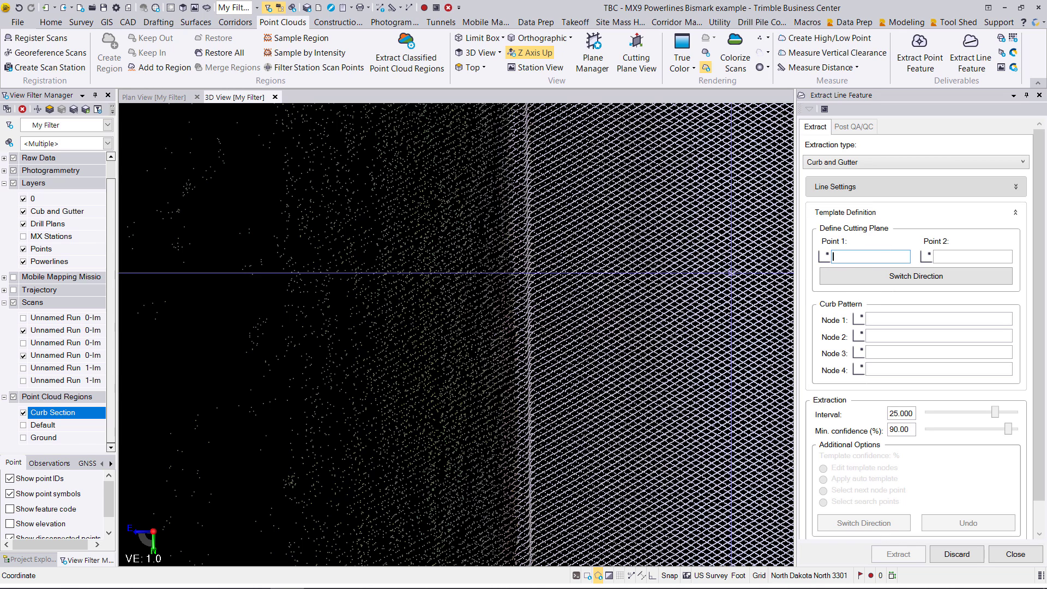
pyautogui.click(466, 350)
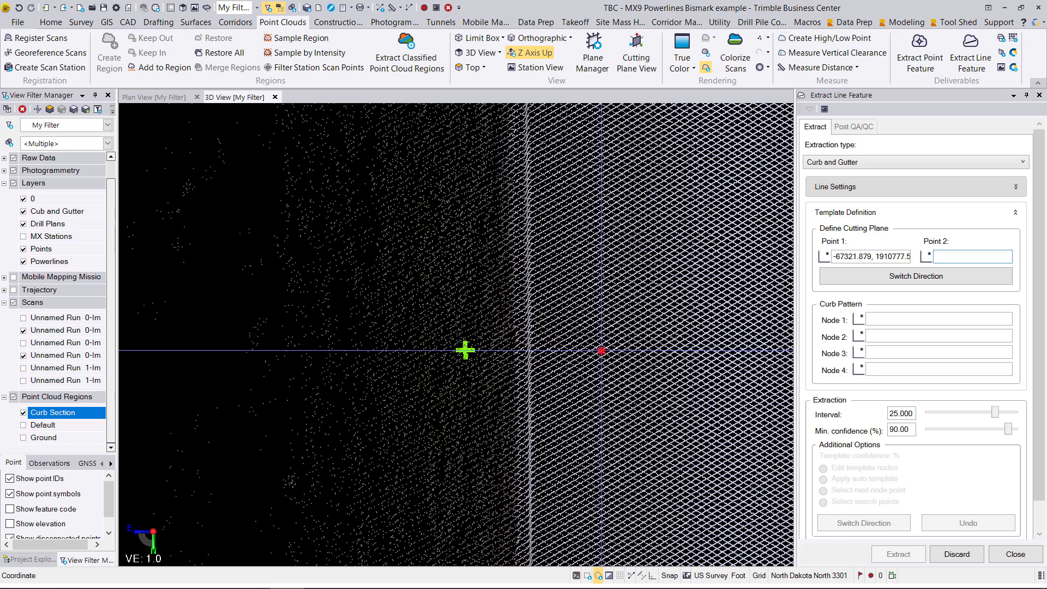
pyautogui.click(602, 350)
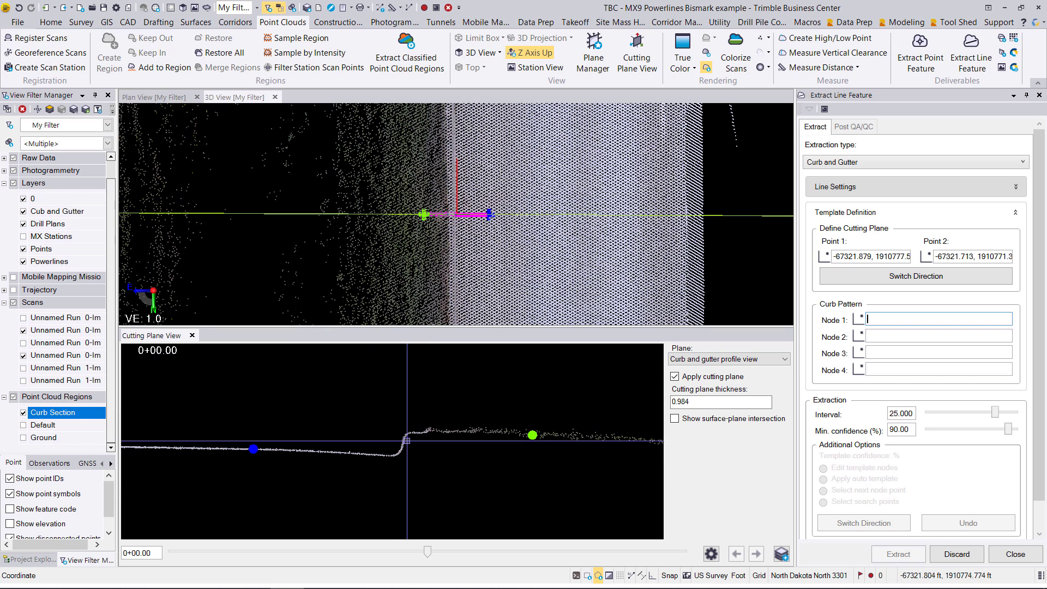
pyautogui.scroll(2, 413, 444)
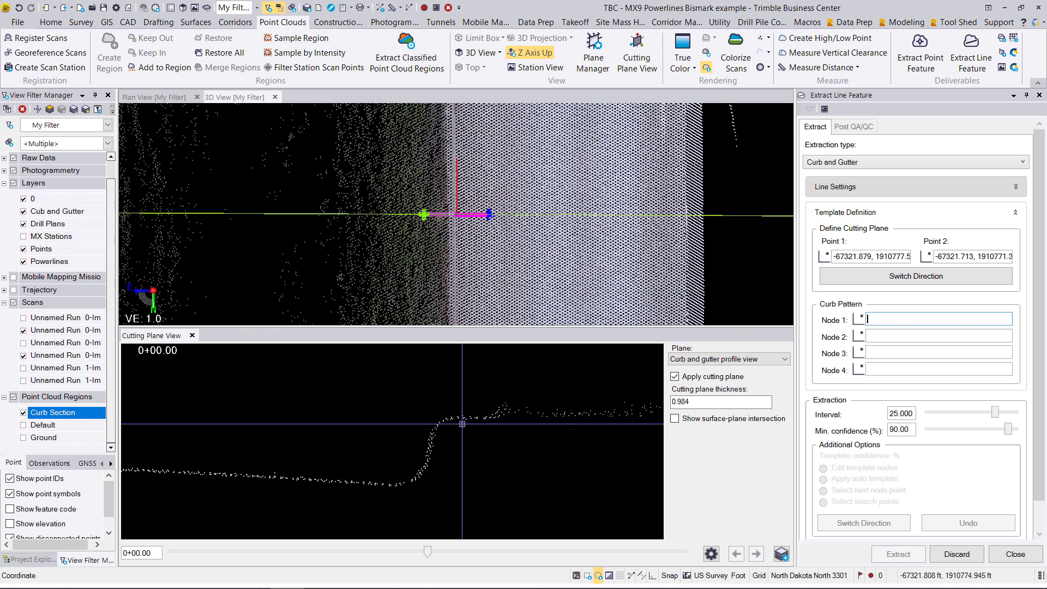
pyautogui.scroll(2, 463, 423)
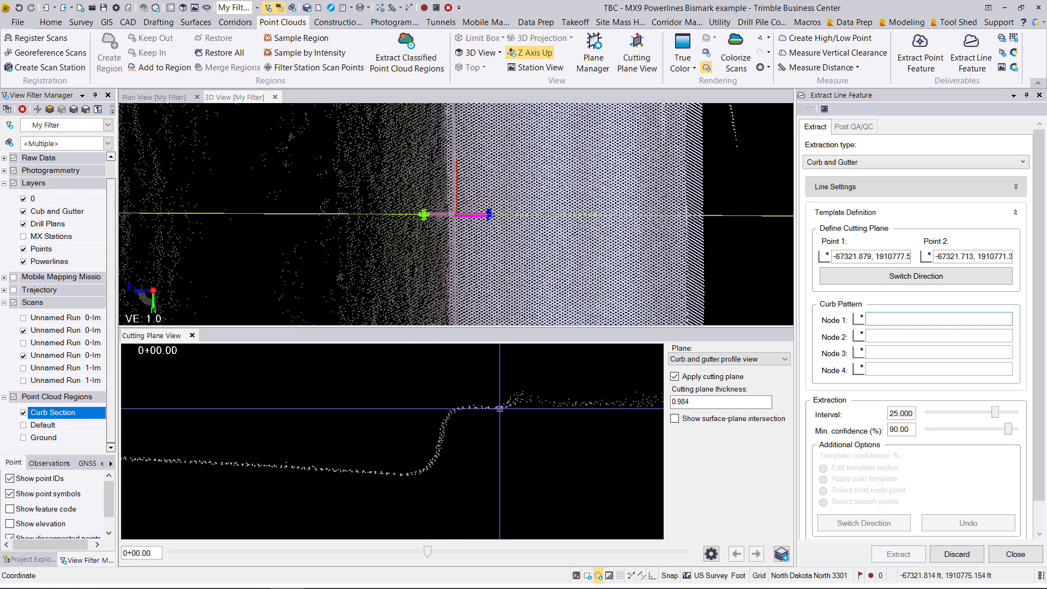
# Place Nodes 1–4: behind the curb, curb top edge, curb face bottom, gutter surface.
pyautogui.click(501, 408)
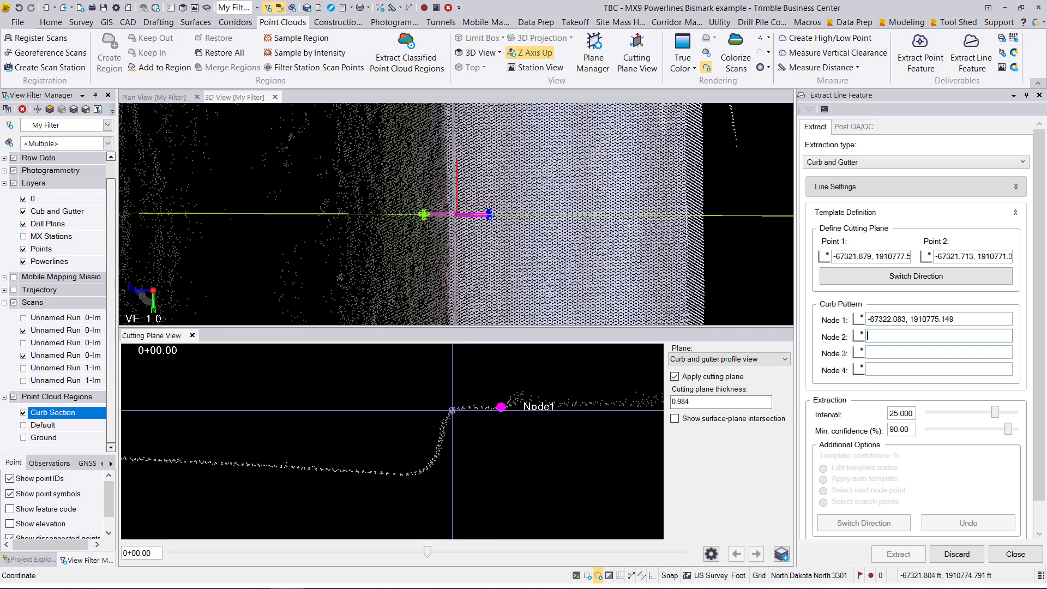
pyautogui.click(450, 411)
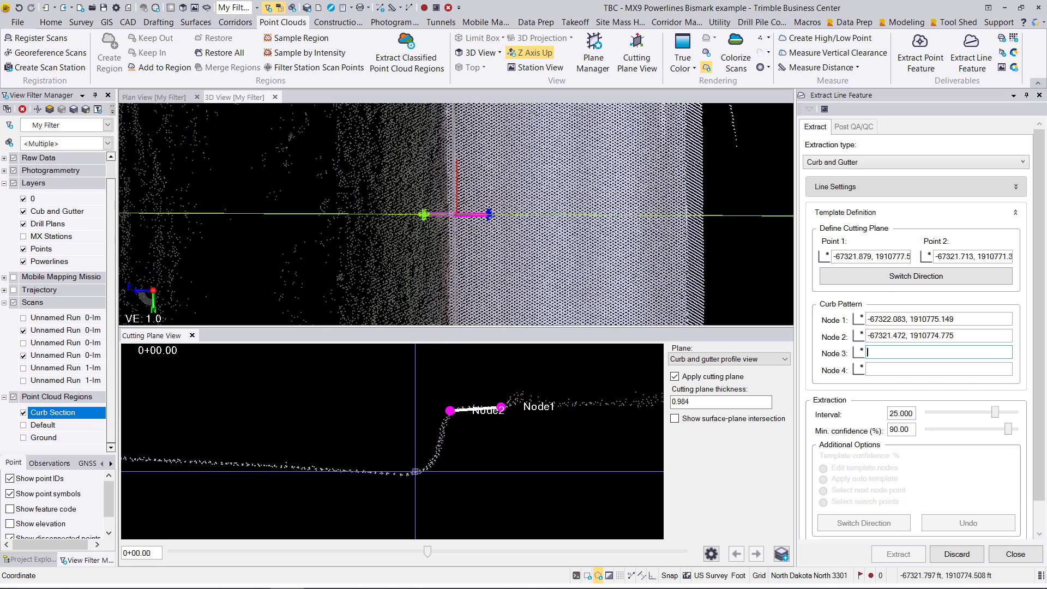
pyautogui.click(411, 472)
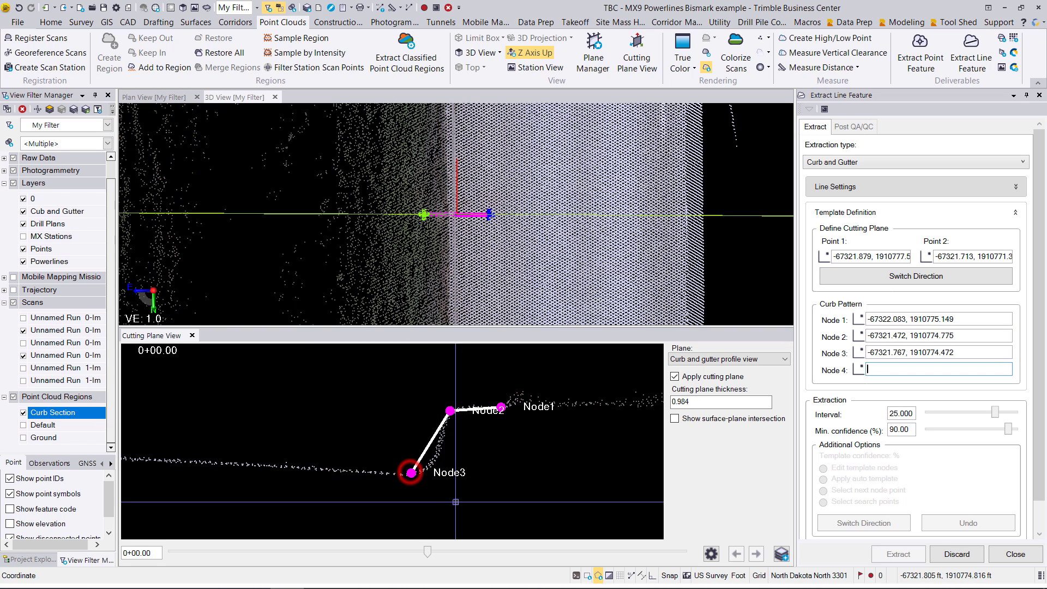
pyautogui.click(276, 466)
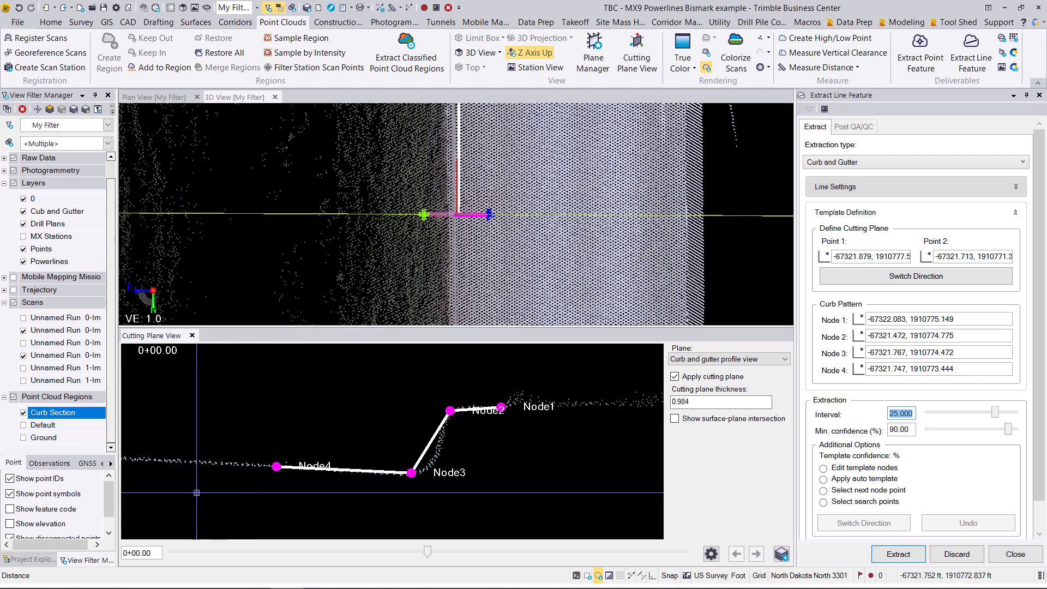
pyautogui.moveTo(206, 490); pyautogui.dragTo(336, 472, button='middle')
pyautogui.scroll(-2, 336, 473)
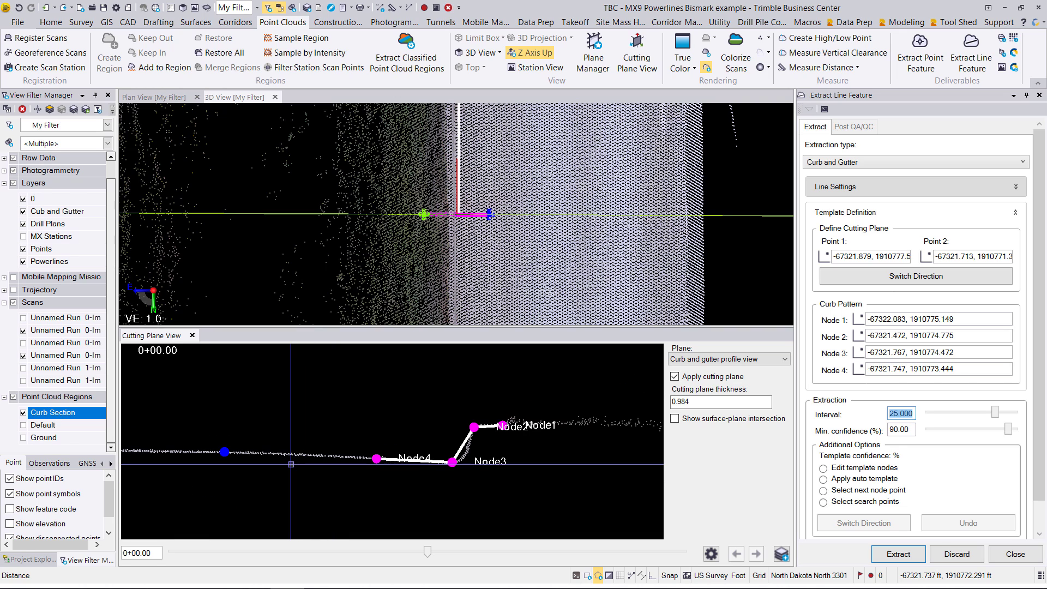
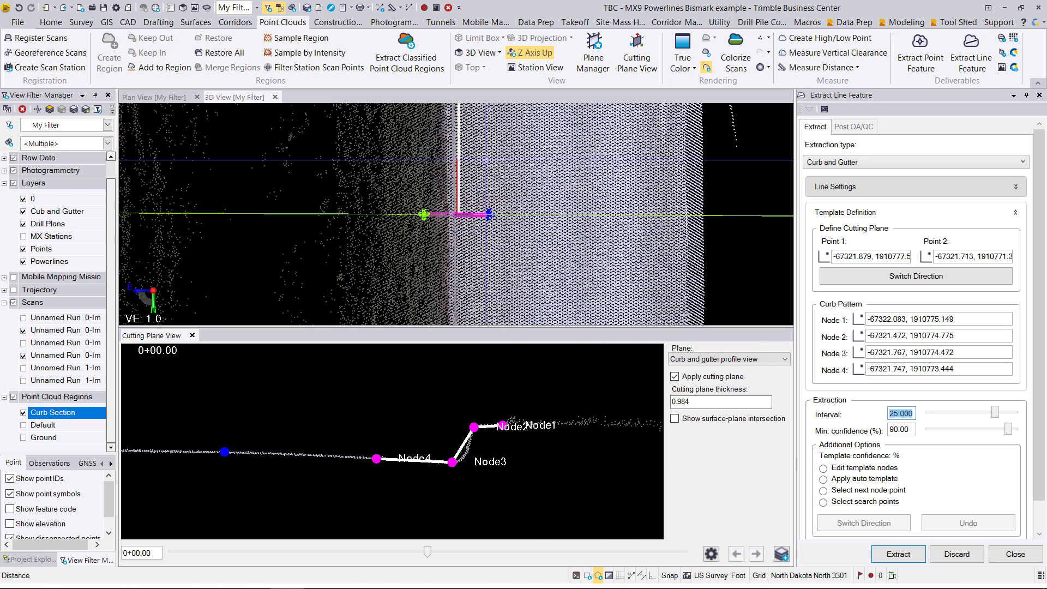
# Replace the Min. confidence value with 95% for the curb and gutter extraction.
pyautogui.moveTo(472, 152); pyautogui.dragTo(483, 241, button='middle')
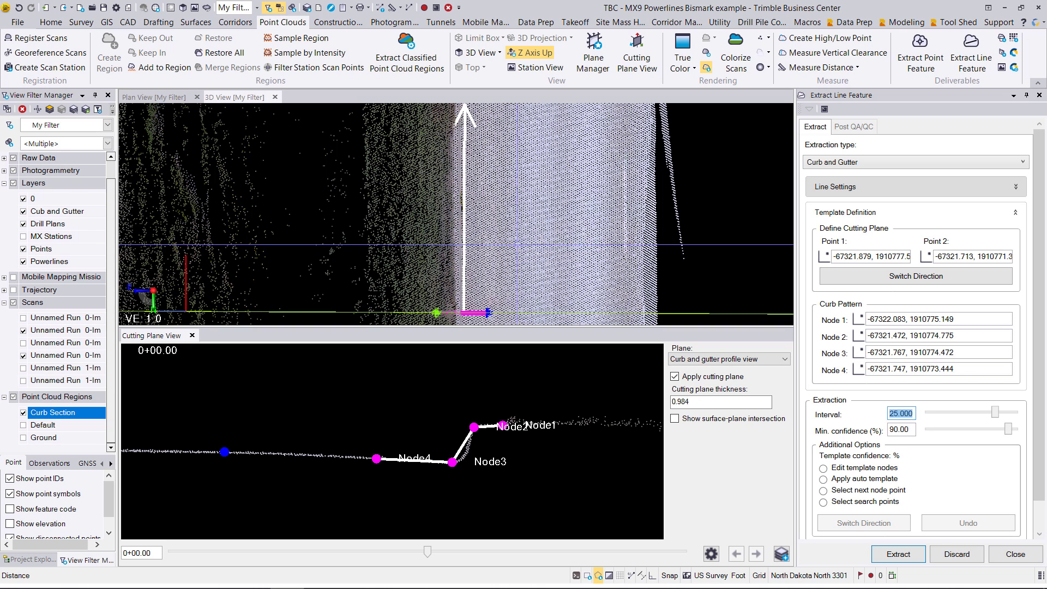
pyautogui.click(913, 429)
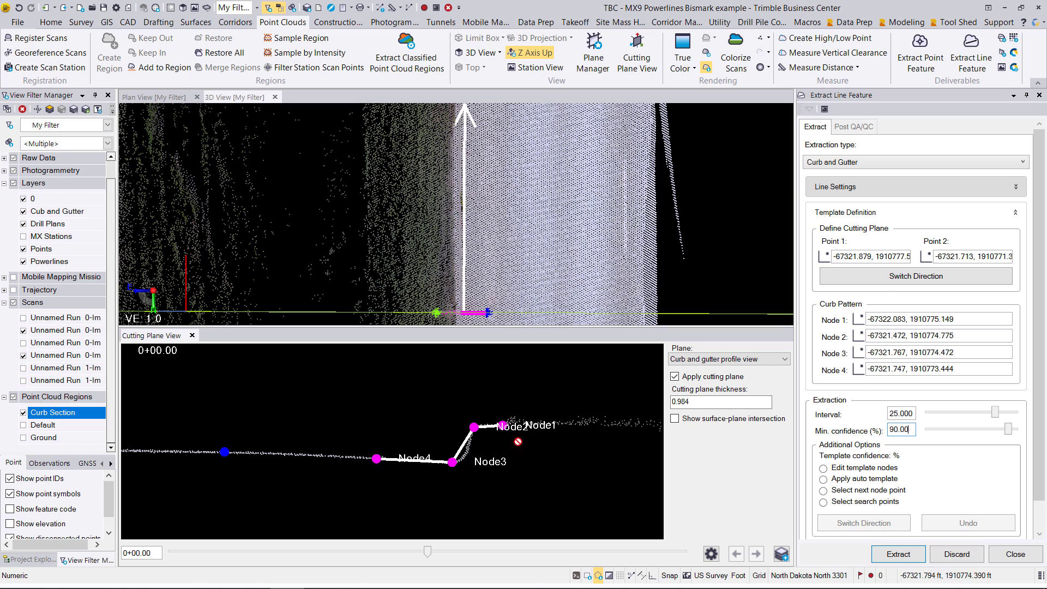
pyautogui.doubleClick(912, 429)
pyautogui.write('95')
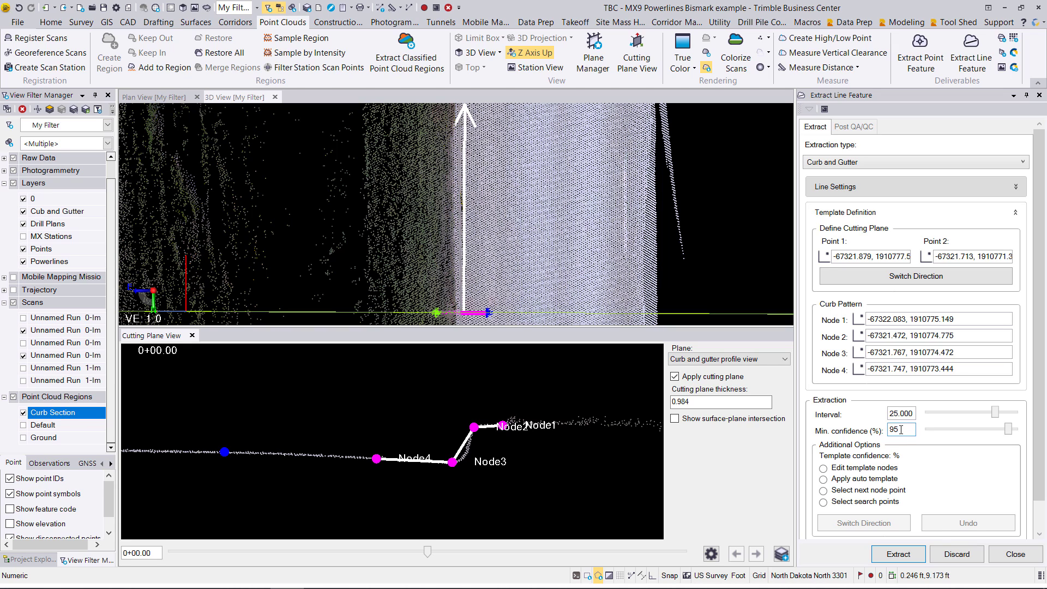
# Extract the curb line until template confidence falls to 39%, then inspect the stopping station.
pyautogui.click(904, 557)
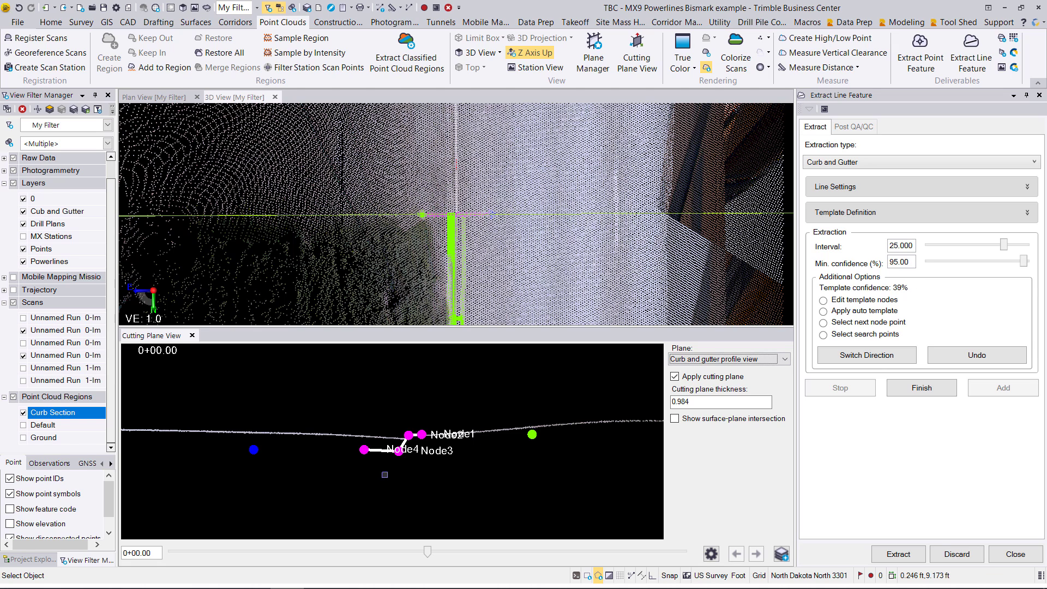
pyautogui.scroll(1, 384, 452)
pyautogui.scroll(1, 385, 452)
pyautogui.scroll(1, 385, 452)
pyautogui.moveTo(449, 446); pyautogui.dragTo(453, 446, button='middle')
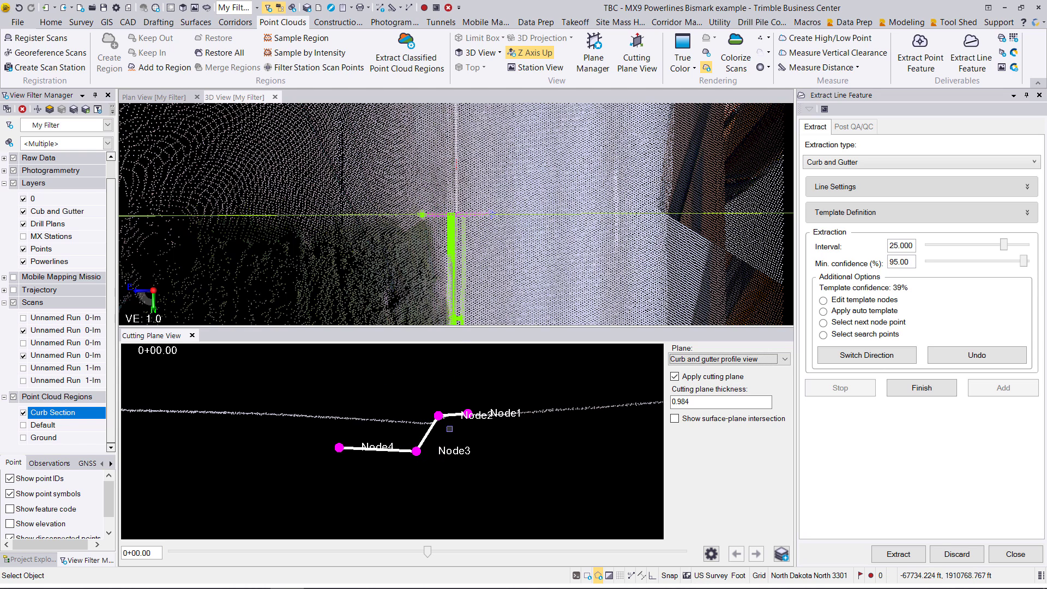
pyautogui.scroll(1, 440, 442)
pyautogui.scroll(1, 441, 441)
pyautogui.scroll(1, 469, 421)
pyautogui.moveTo(469, 421); pyautogui.dragTo(471, 447, button='middle')
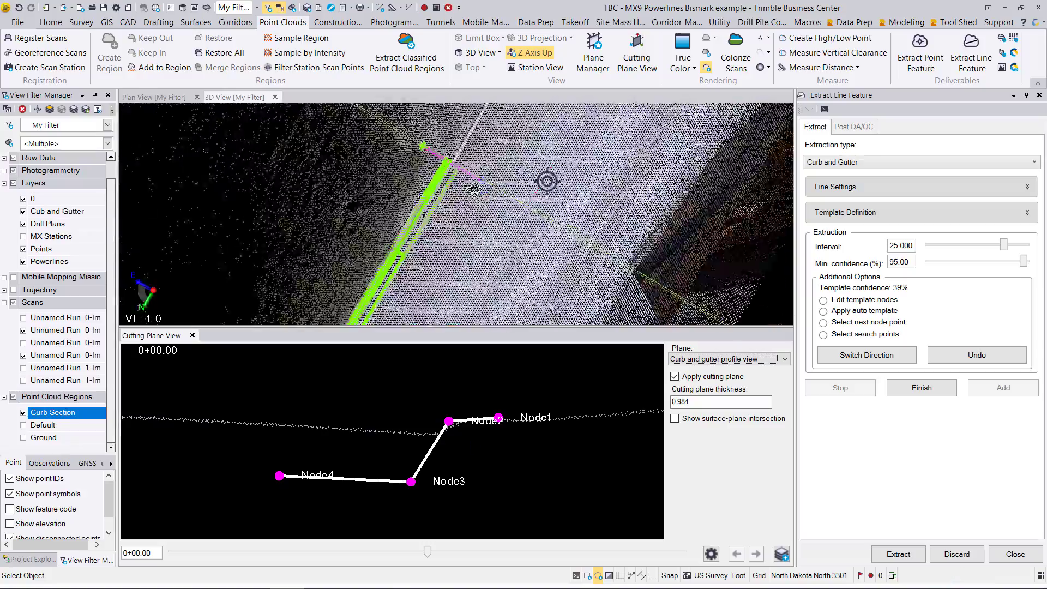
pyautogui.keyDown('shift'); pyautogui.moveTo(548, 182); pyautogui.dragTo(548, 196, button='middle'); pyautogui.keyUp('shift')
pyautogui.moveTo(450, 164)
pyautogui.keyDown('shift'); pyautogui.mouseDown(button='middle')
pyautogui.moveTo(451, 267)
pyautogui.moveTo(548, 239)
pyautogui.moveTo(500, 270)
pyautogui.mouseUp(button='middle'); pyautogui.keyUp('shift')
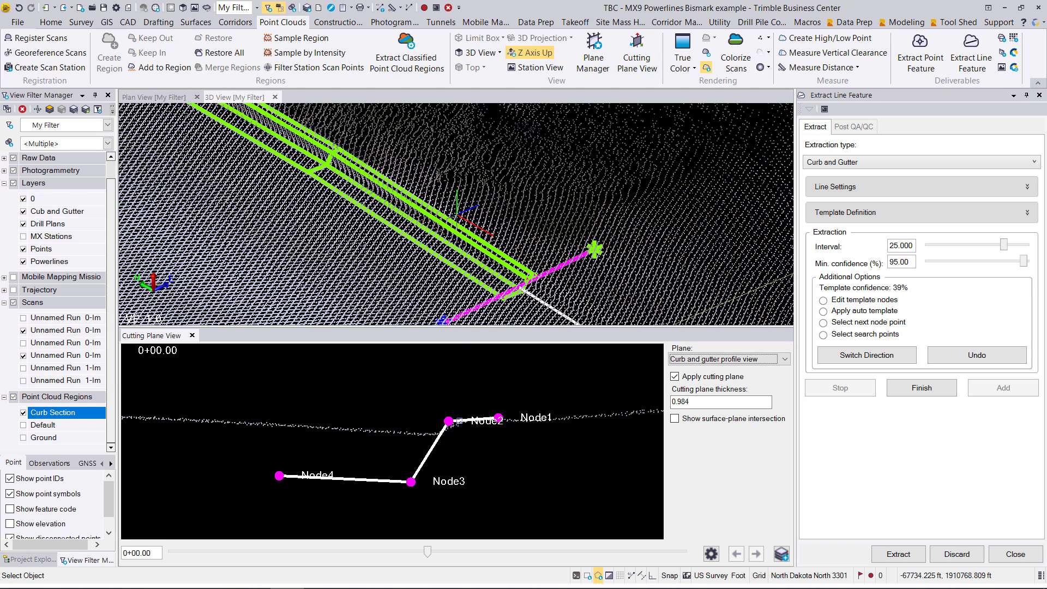
# Undo the 39% station, restoring 97% template confidence.
pyautogui.click(985, 360)
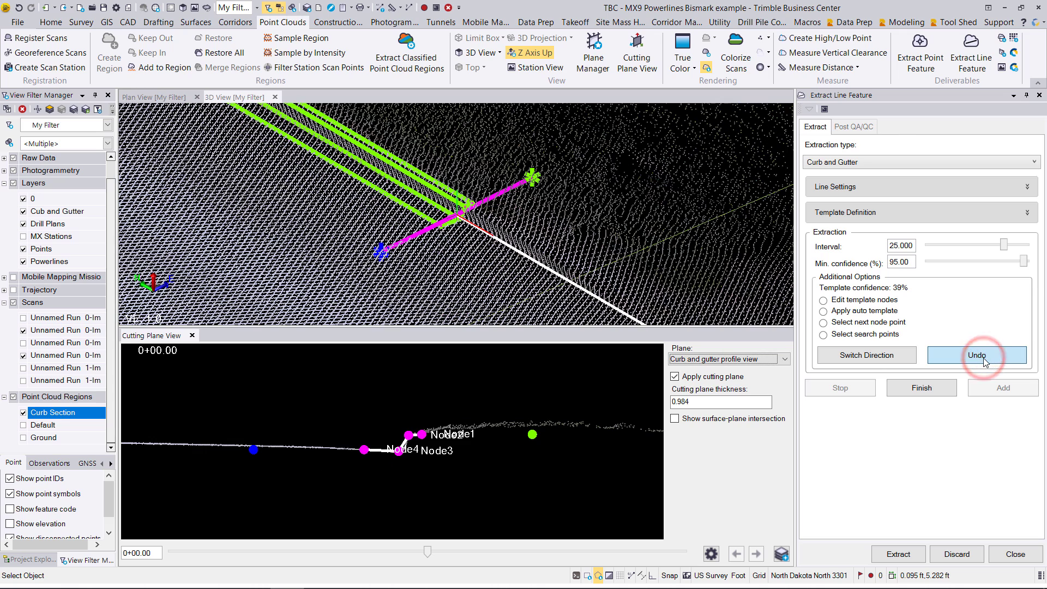
pyautogui.scroll(3, 425, 471)
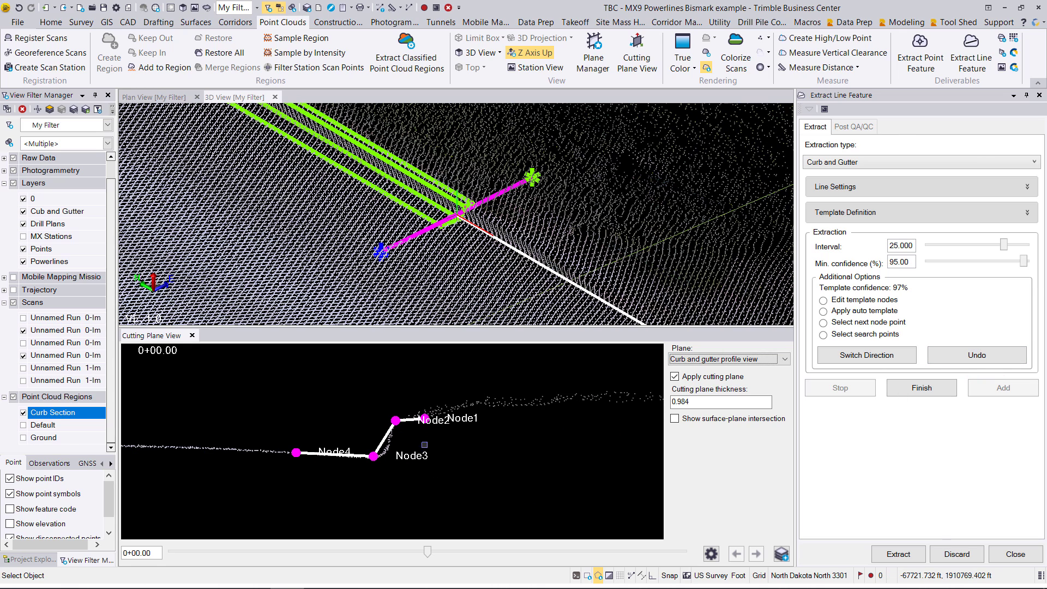
pyautogui.moveTo(394, 465); pyautogui.dragTo(432, 462, button='middle')
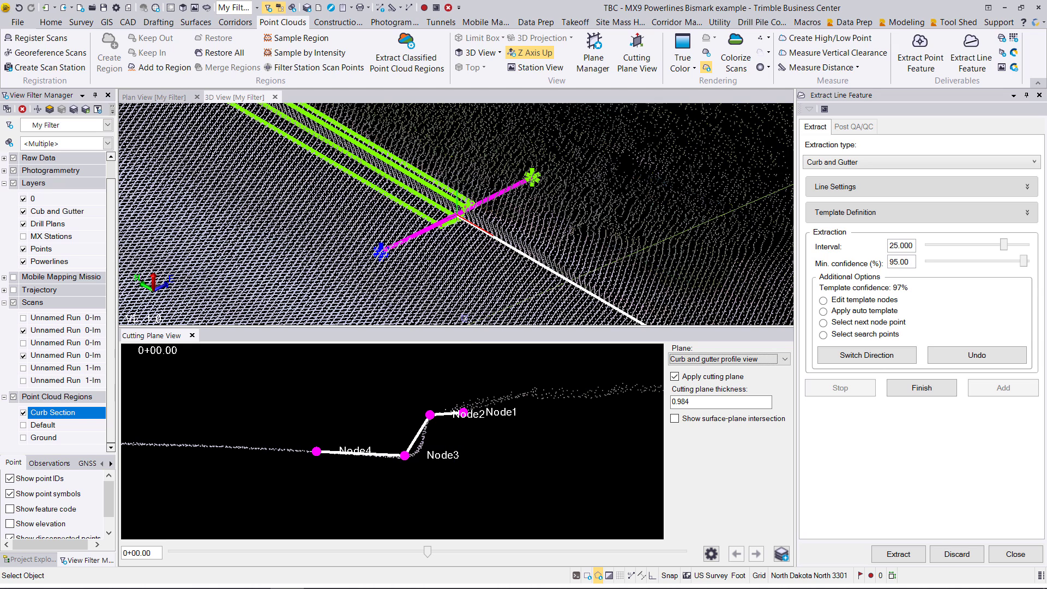
pyautogui.scroll(2, 478, 445)
pyautogui.scroll(1, 479, 444)
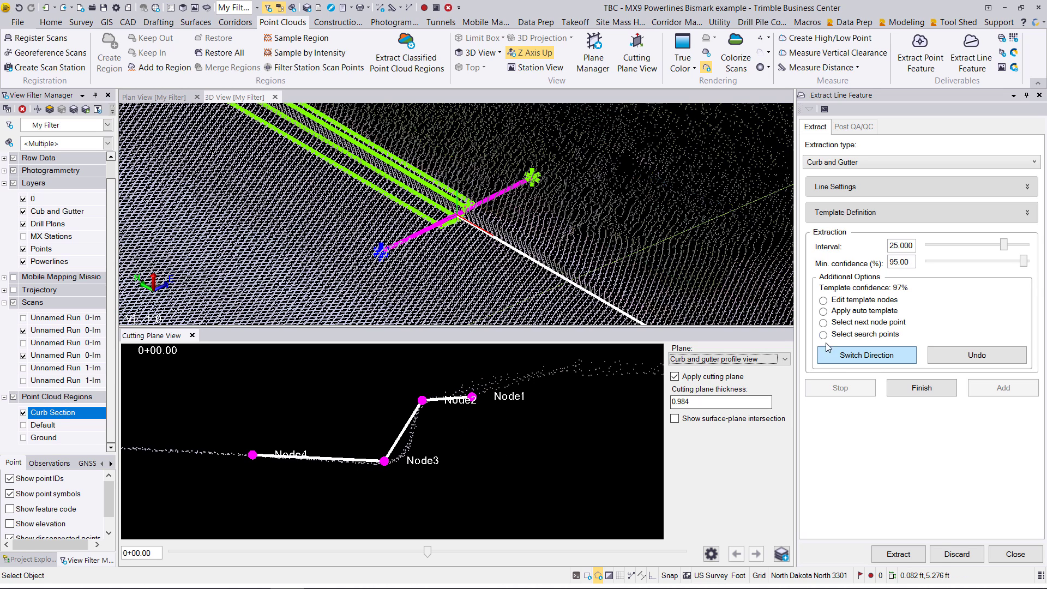
# Move template Node2 and Node3 onto the slope-top and curb-face bottom profile points.
pyautogui.click(842, 304)
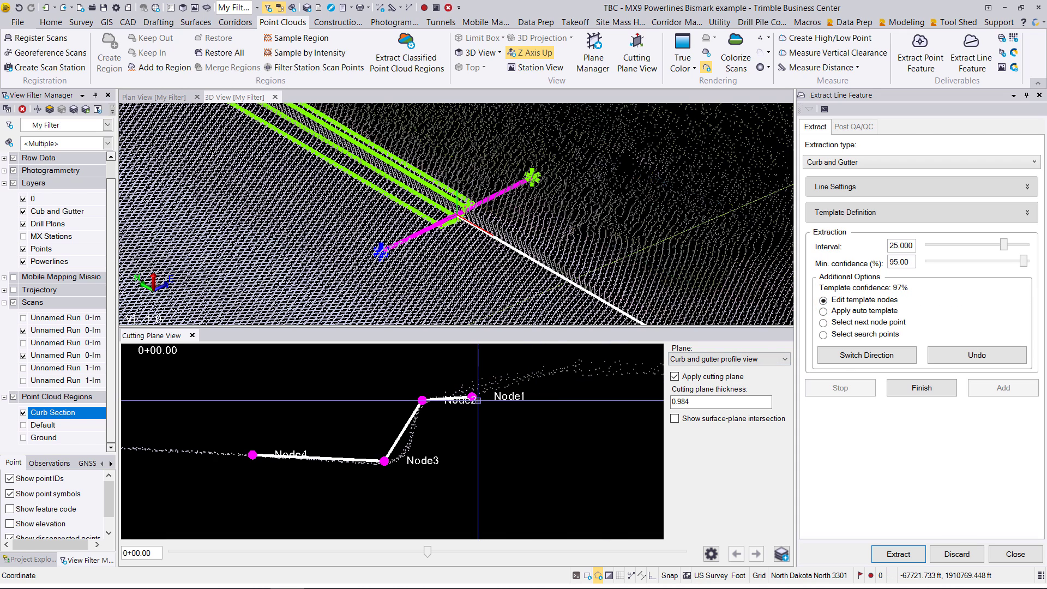
pyautogui.click(472, 397)
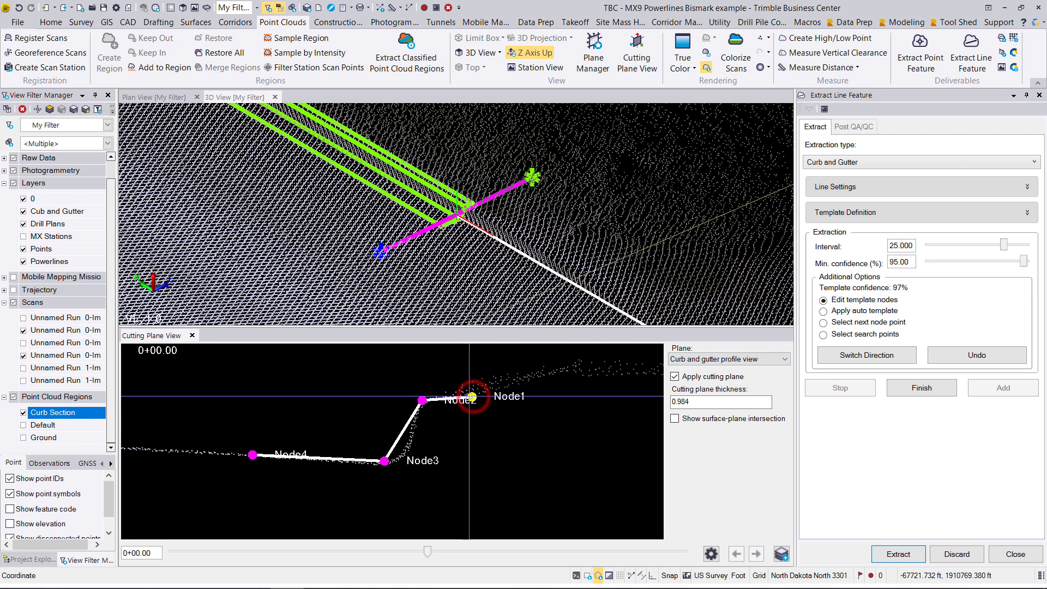
pyautogui.click(423, 401)
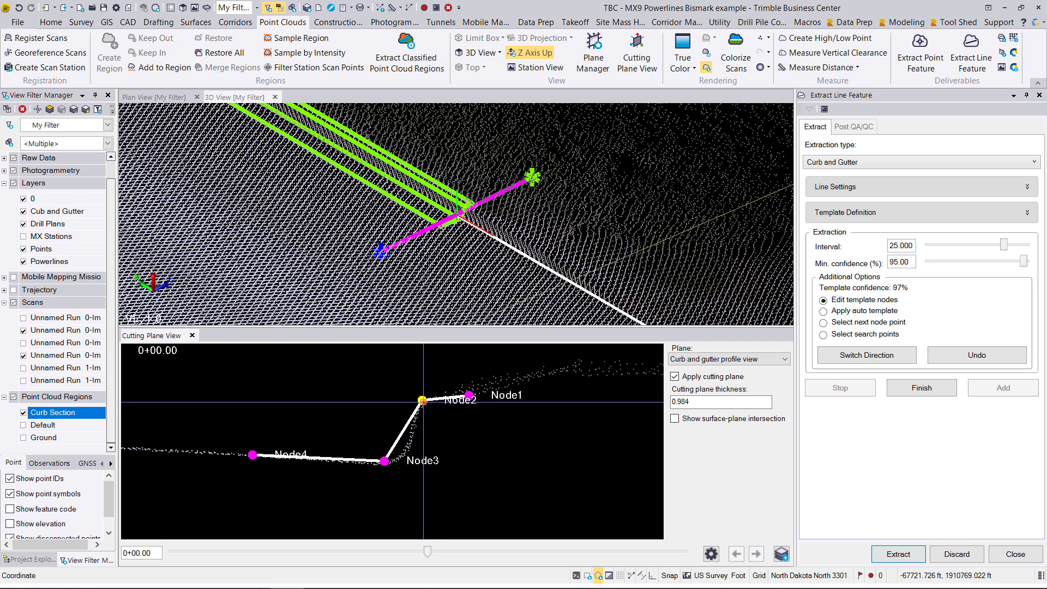
pyautogui.click(422, 400)
pyautogui.click(385, 461)
pyautogui.click(392, 462)
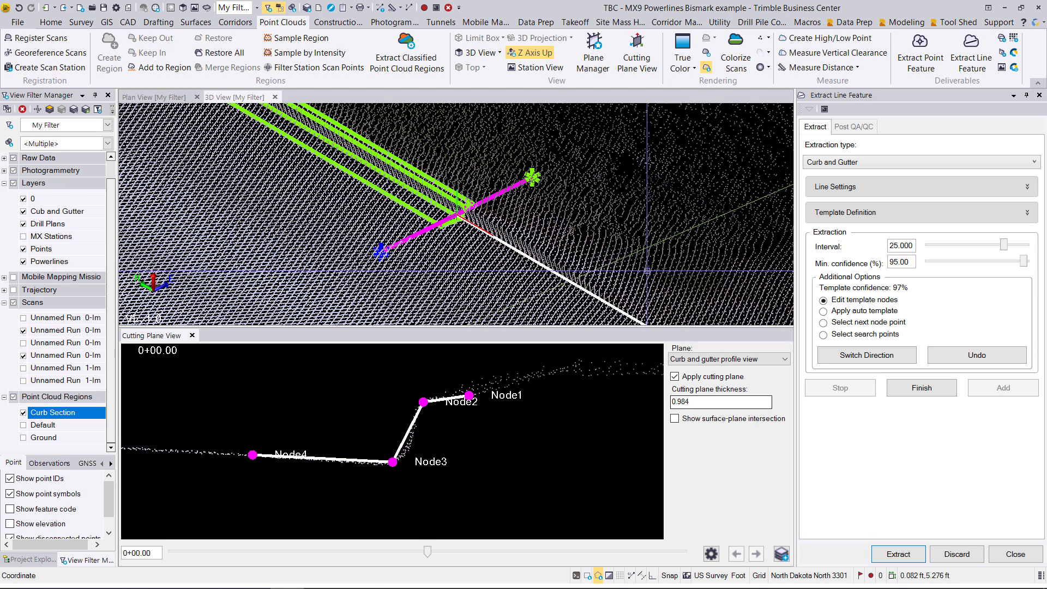
pyautogui.scroll(-3, 635, 241)
pyautogui.moveTo(636, 242); pyautogui.dragTo(712, 260, button='middle')
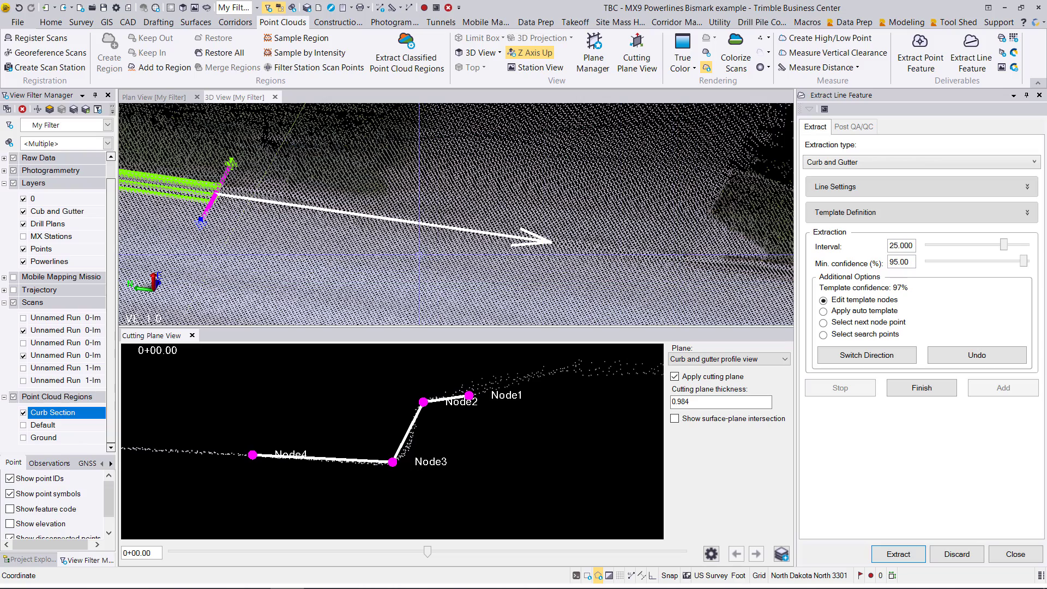
pyautogui.scroll(-2, 247, 209)
# Orbit the 3D view to check the extracted curb line from above the road.
pyautogui.moveTo(248, 209)
pyautogui.mouseDown()
pyautogui.moveTo(266, 186)
pyautogui.moveTo(272, 208)
pyautogui.mouseUp()
pyautogui.moveTo(502, 255); pyautogui.dragTo(480, 263)
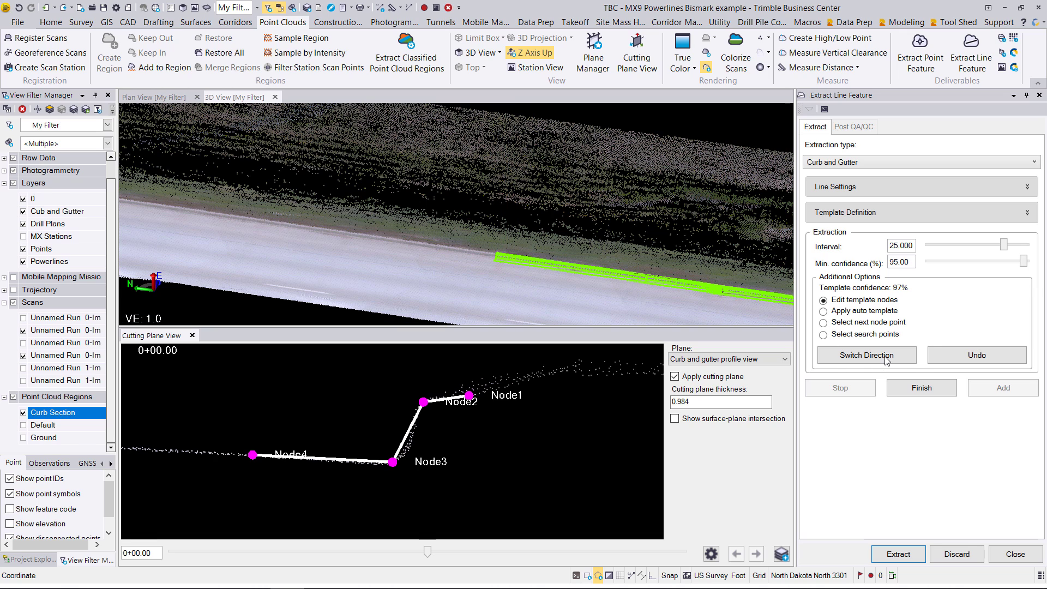
# Switch direction and extract the curb line backwards from the start, stopping at 94% confidence.
pyautogui.click(867, 359)
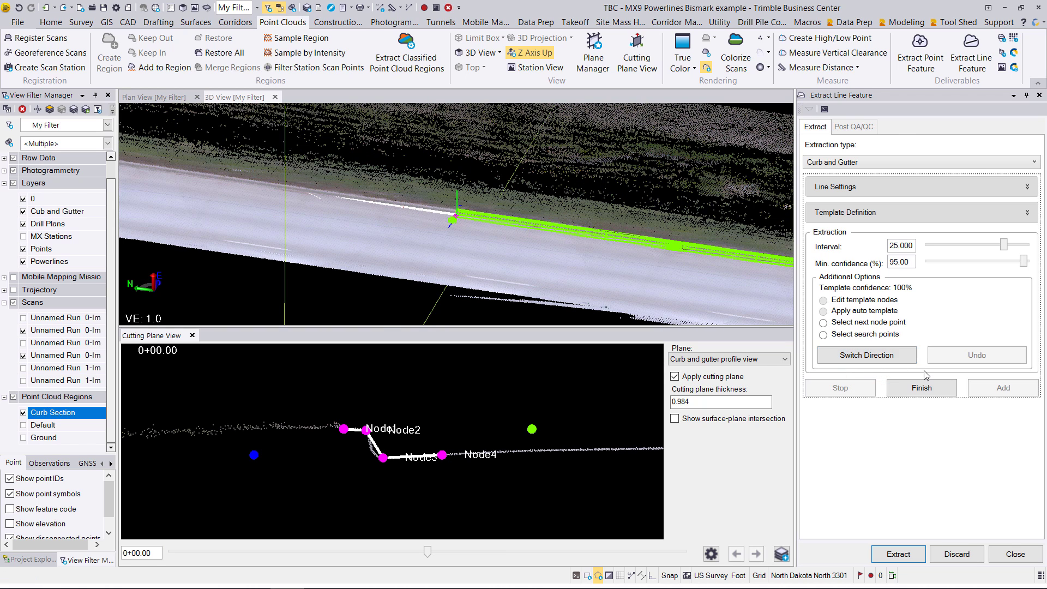
pyautogui.click(903, 556)
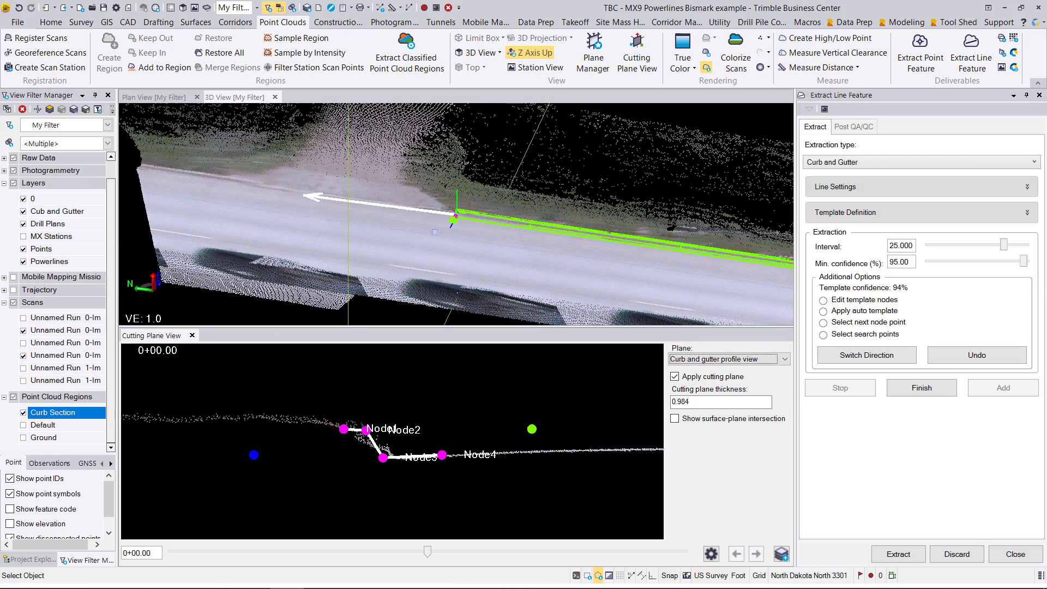
pyautogui.moveTo(434, 233); pyautogui.dragTo(578, 212, button='middle')
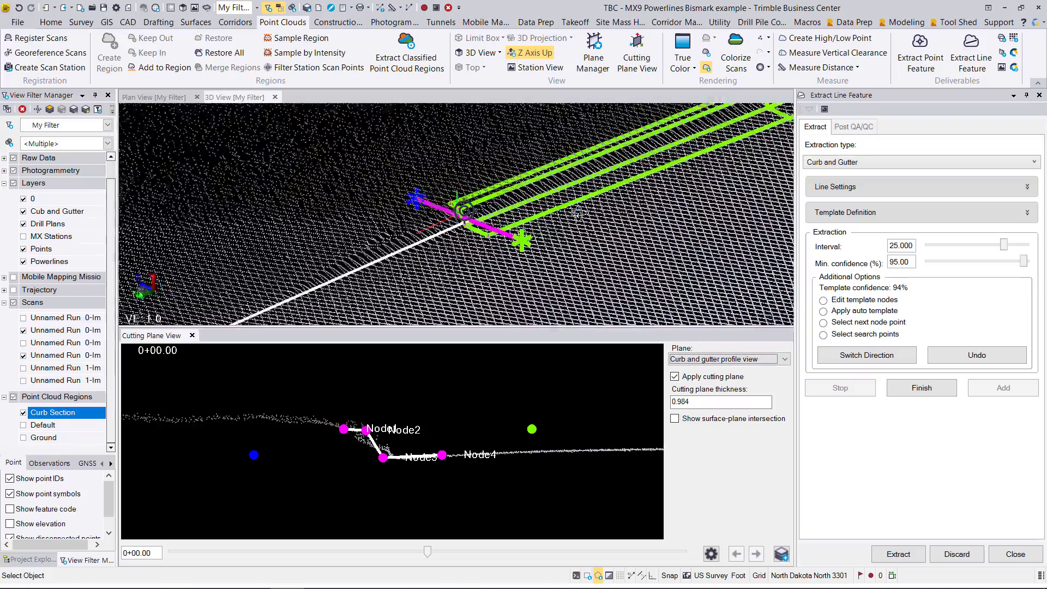
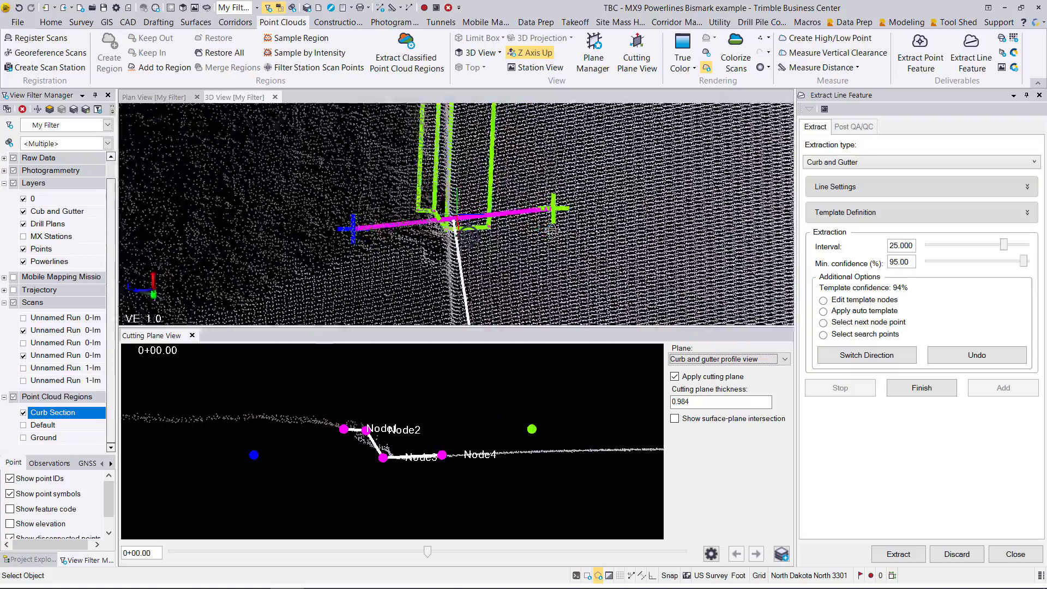
# Undo the last extraction step and refit the curb template until confidence reads 99%.
pyautogui.moveTo(553, 233); pyautogui.dragTo(480, 237, button='middle')
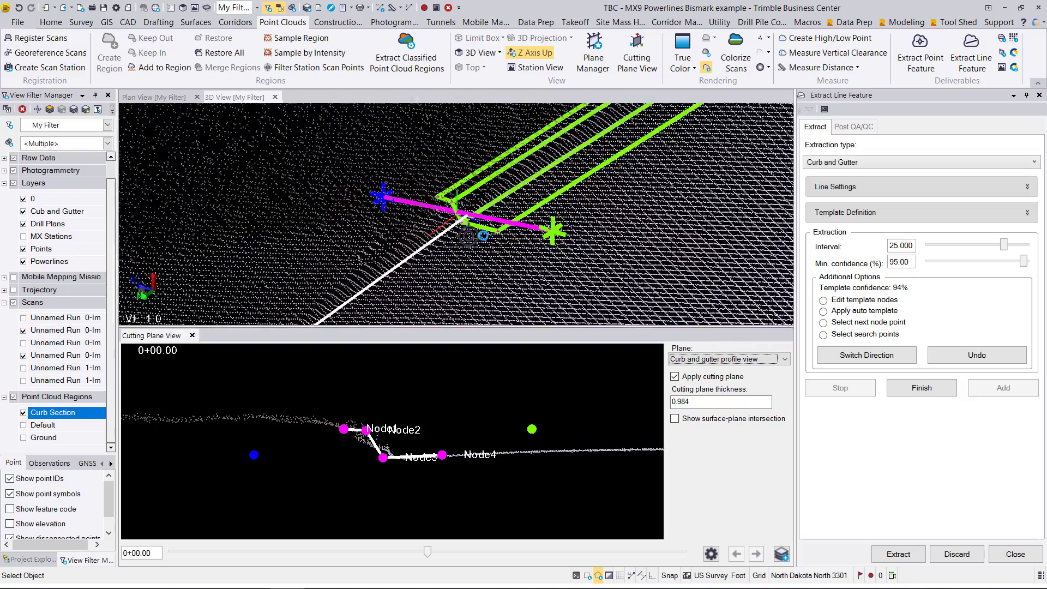
pyautogui.scroll(3, 391, 458)
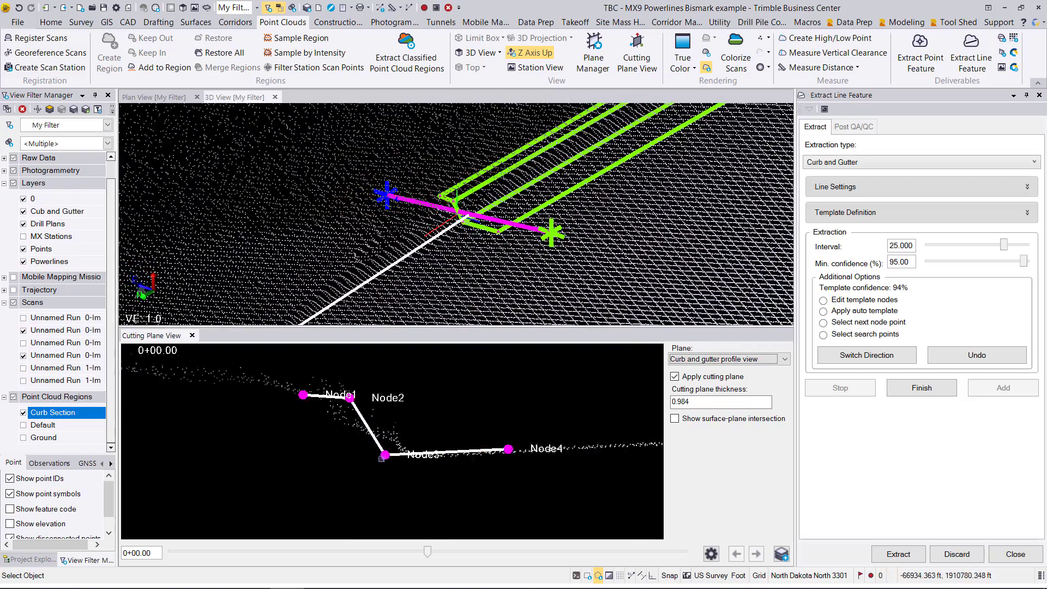
pyautogui.moveTo(391, 458); pyautogui.dragTo(440, 471, button='middle')
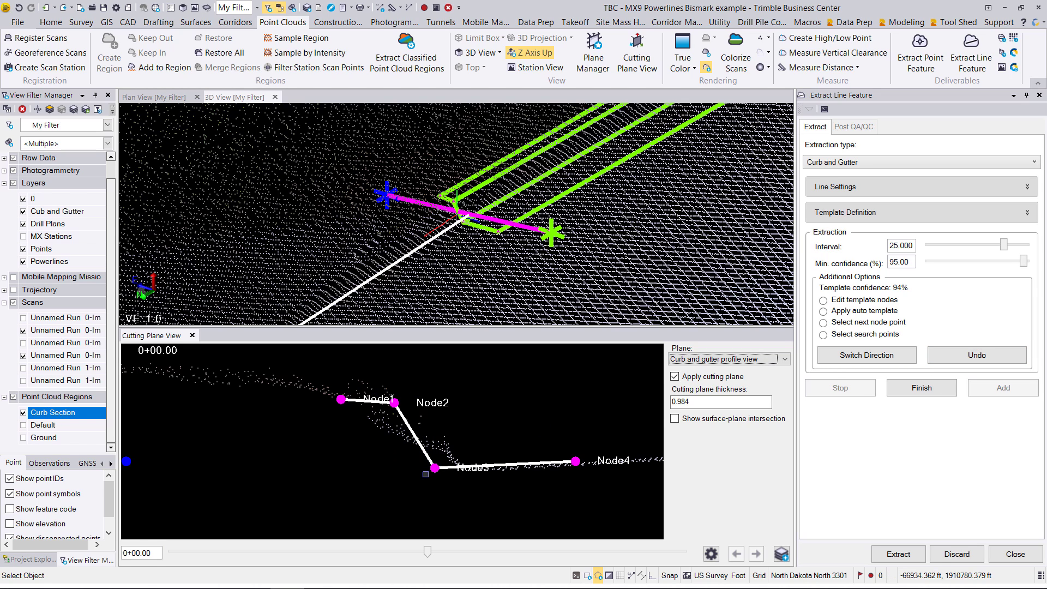
pyautogui.click(977, 355)
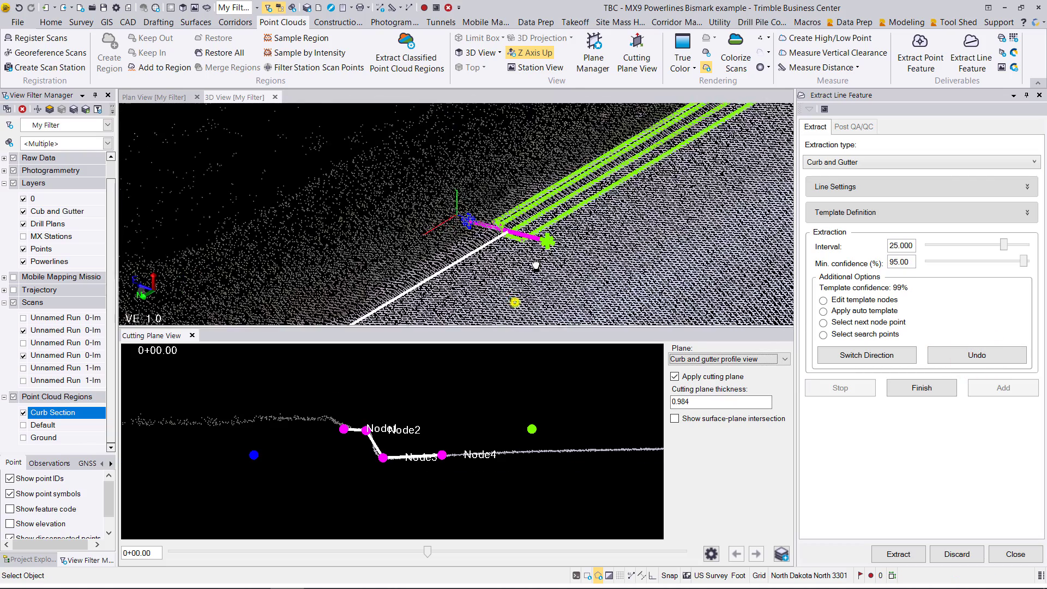
pyautogui.click(515, 301)
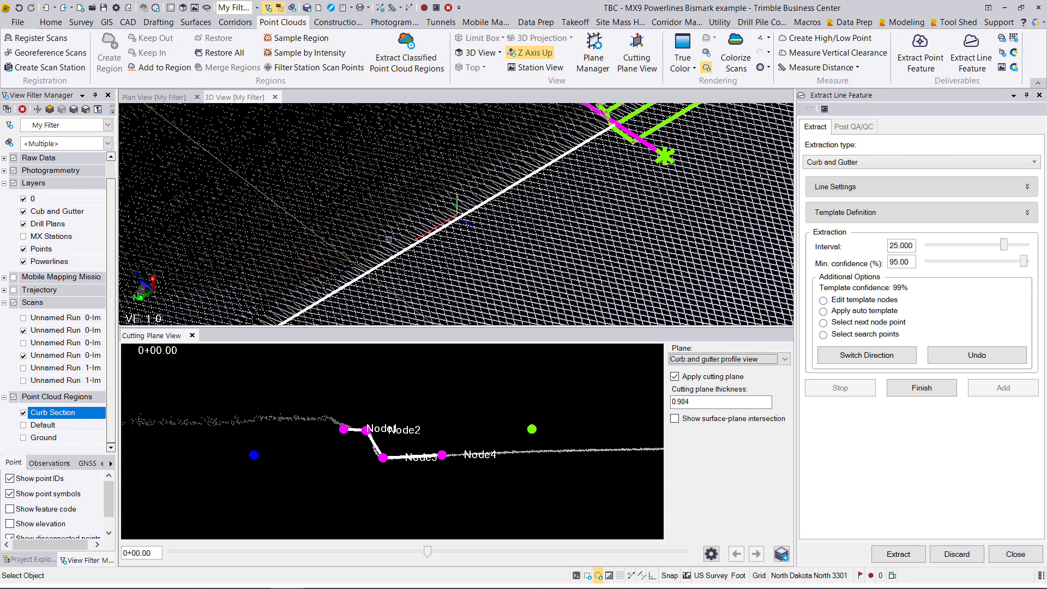
# Change the interval to 10, extract curb lines along the roadway, then undo one step.
pyautogui.doubleClick(895, 244)
pyautogui.write('10')
pyautogui.press('Tab')
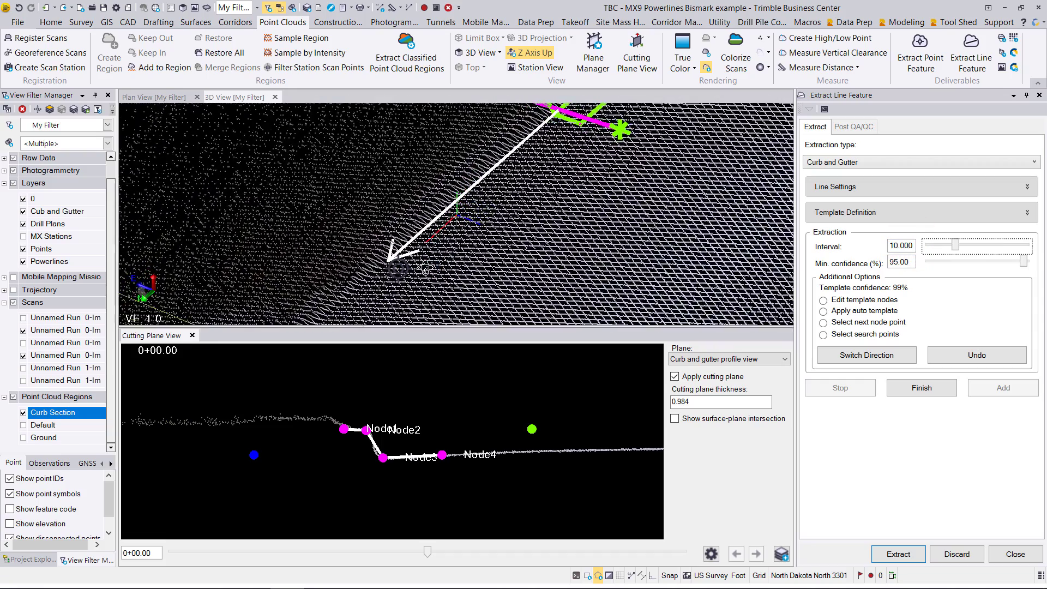
pyautogui.click(897, 555)
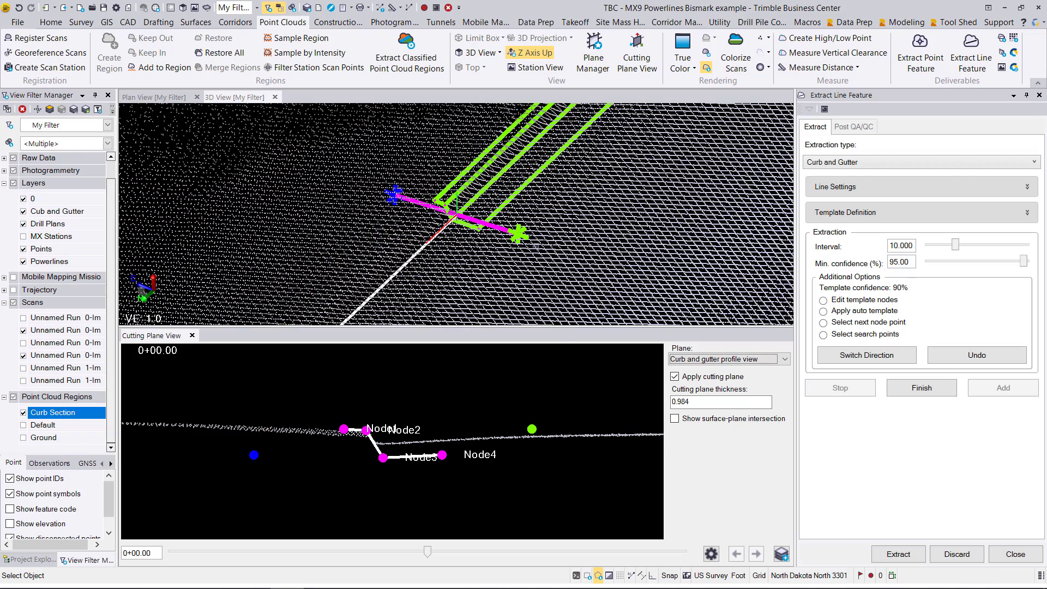
pyautogui.moveTo(409, 299); pyautogui.dragTo(543, 276, button='middle')
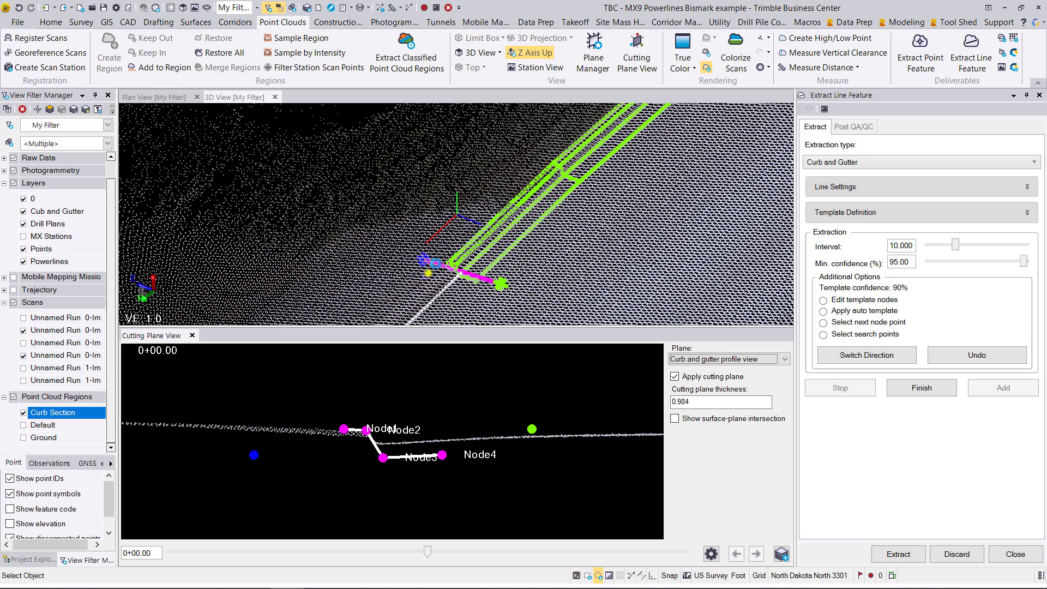
pyautogui.moveTo(421, 262); pyautogui.dragTo(427, 274, button='middle')
pyautogui.click(977, 355)
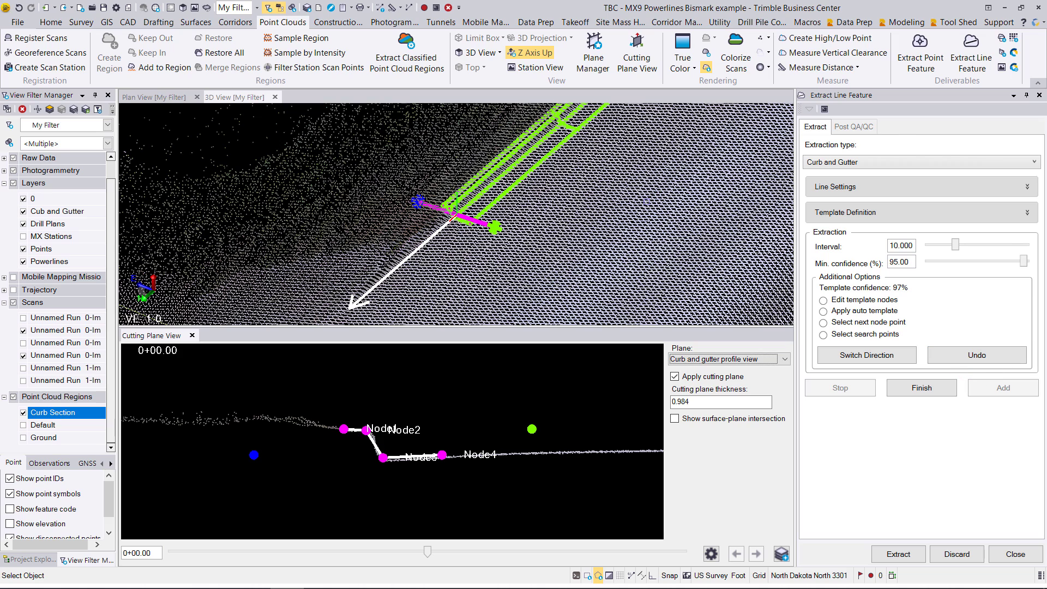
# Finish the extraction and inspect the magenta curb lines along the point cloud.
pyautogui.click(928, 392)
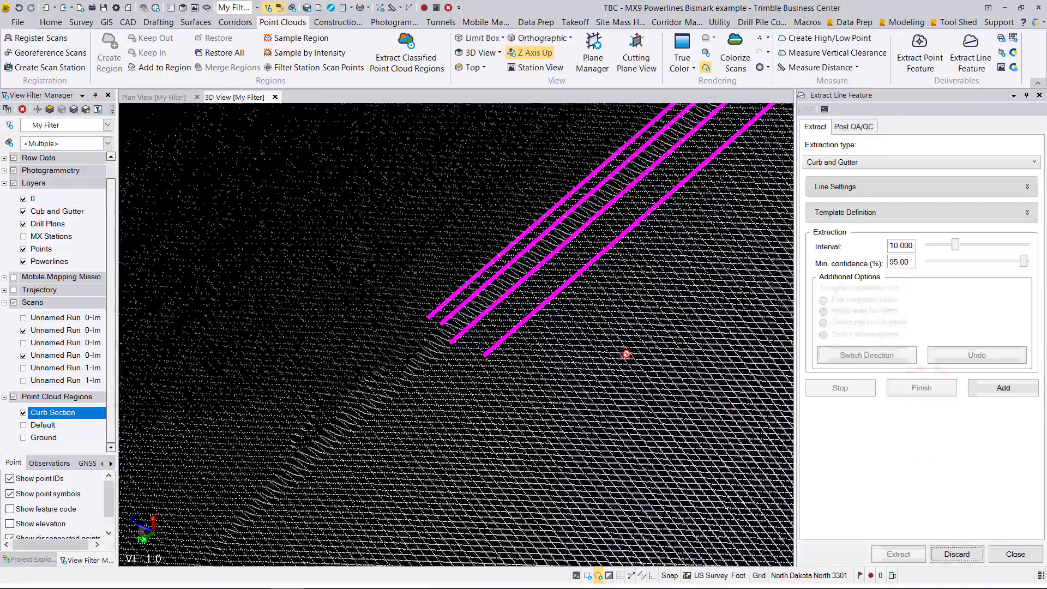
pyautogui.moveTo(612, 334)
pyautogui.mouseDown(button='middle')
pyautogui.moveTo(507, 366)
pyautogui.moveTo(452, 429)
pyautogui.moveTo(471, 415)
pyautogui.mouseUp(button='middle')
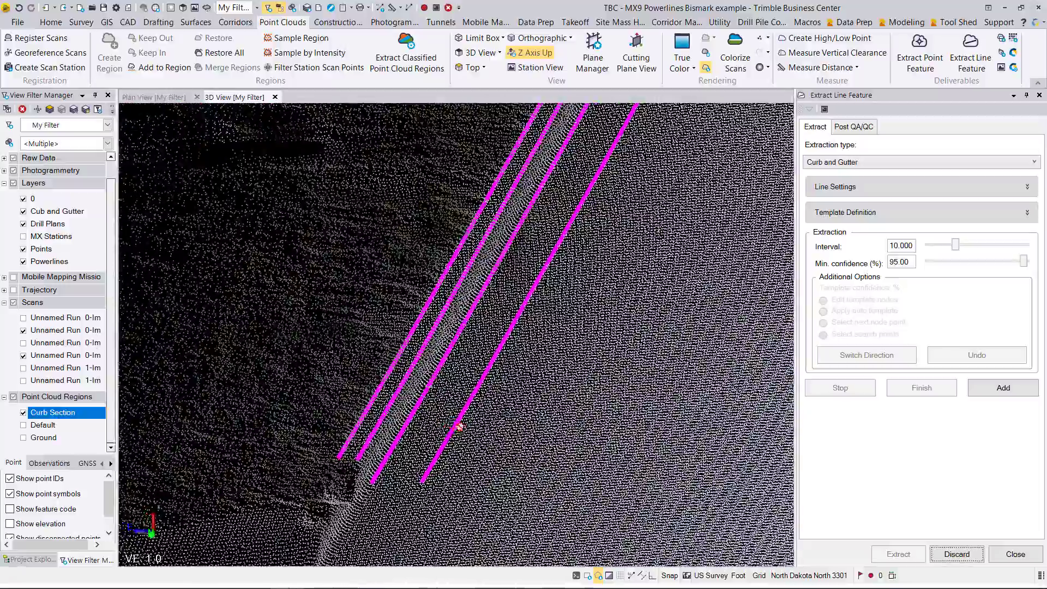
pyautogui.scroll(5, 470, 415)
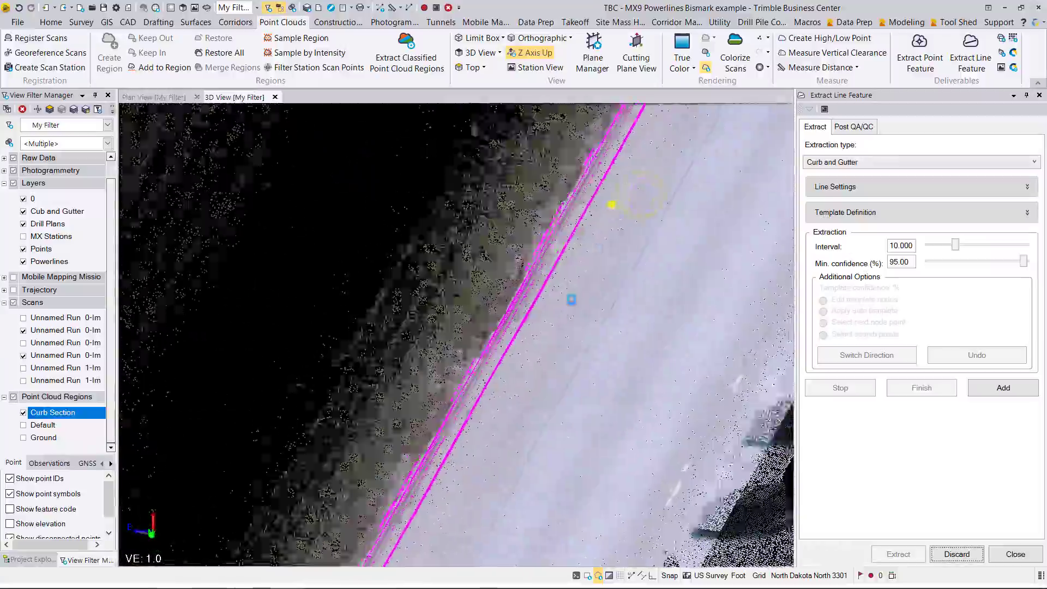
pyautogui.moveTo(516, 403)
pyautogui.mouseDown(button='middle')
pyautogui.moveTo(561, 284)
pyautogui.moveTo(437, 491)
pyautogui.mouseUp(button='middle')
pyautogui.moveTo(535, 300)
pyautogui.mouseDown(button='middle')
pyautogui.moveTo(468, 502)
pyautogui.moveTo(580, 263)
pyautogui.moveTo(776, 156)
pyautogui.mouseUp(button='middle')
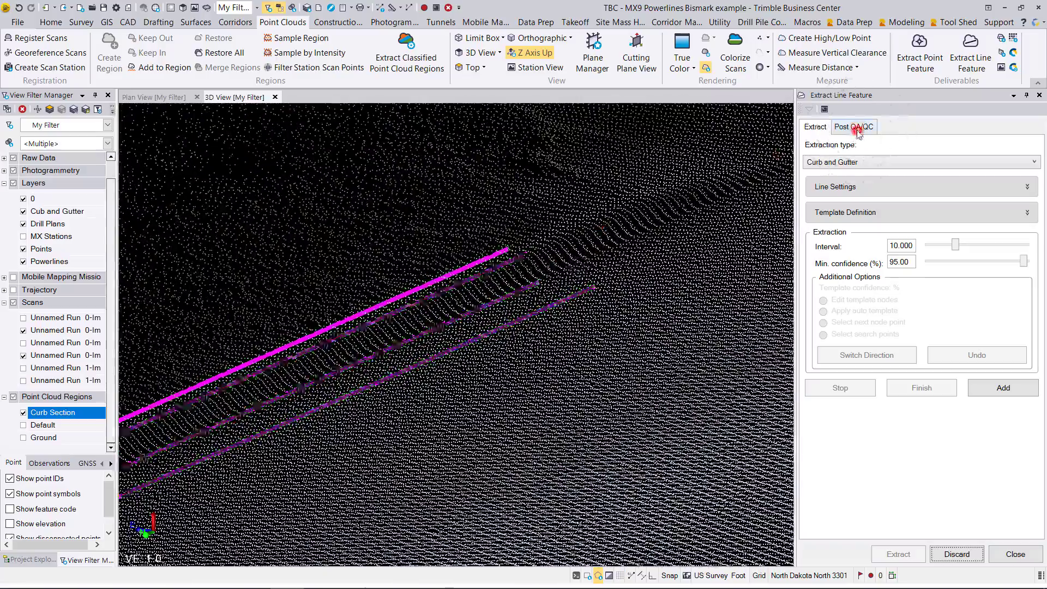
# In the Post QA/QC review, step to the next extracted line and set it to Ignore.
pyautogui.click(856, 127)
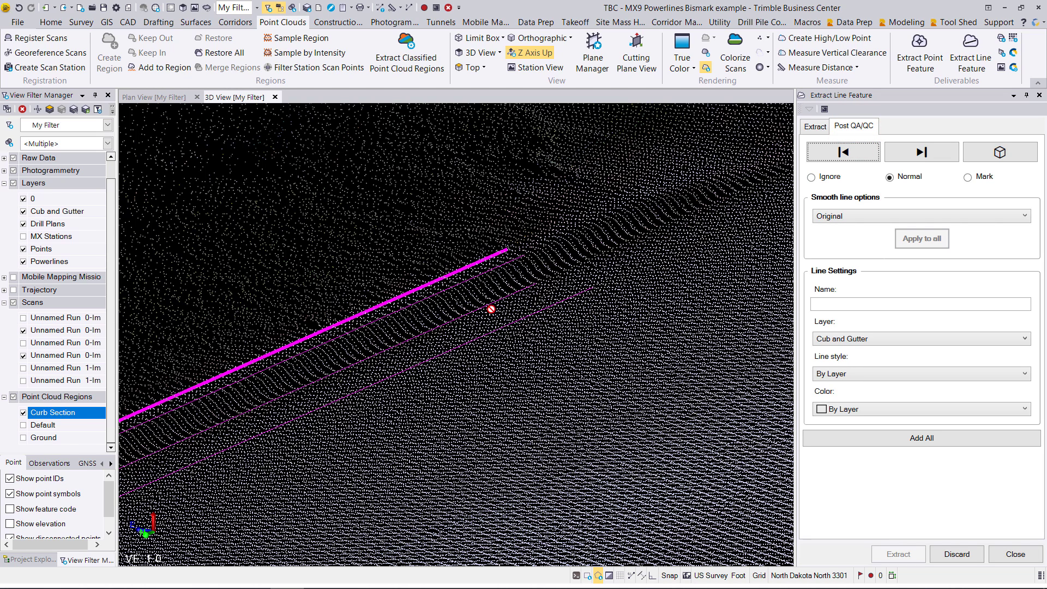
pyautogui.click(906, 152)
pyautogui.moveTo(454, 330); pyautogui.dragTo(498, 327, button='middle')
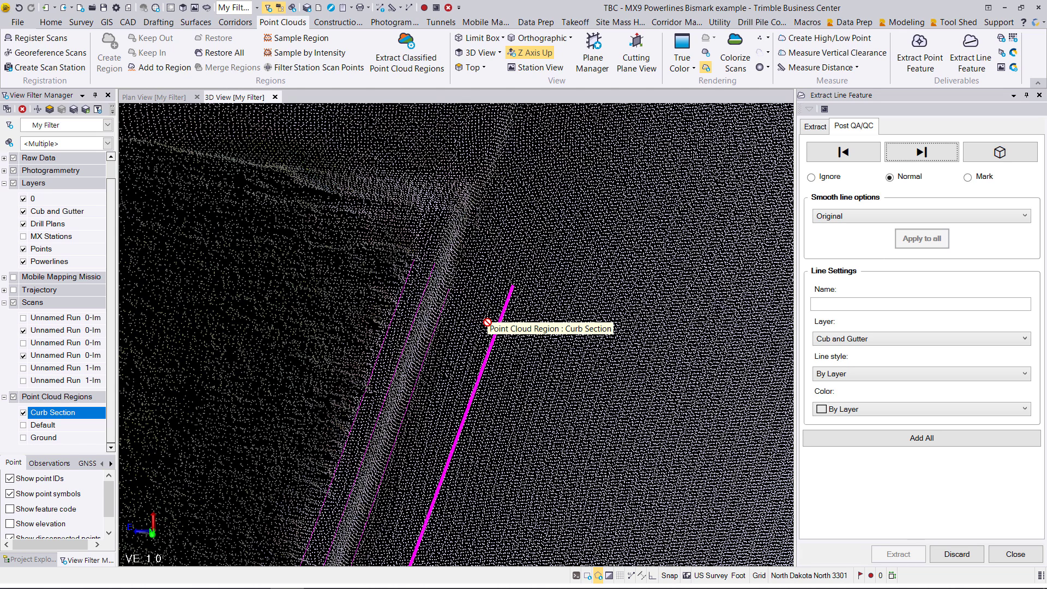
pyautogui.click(813, 177)
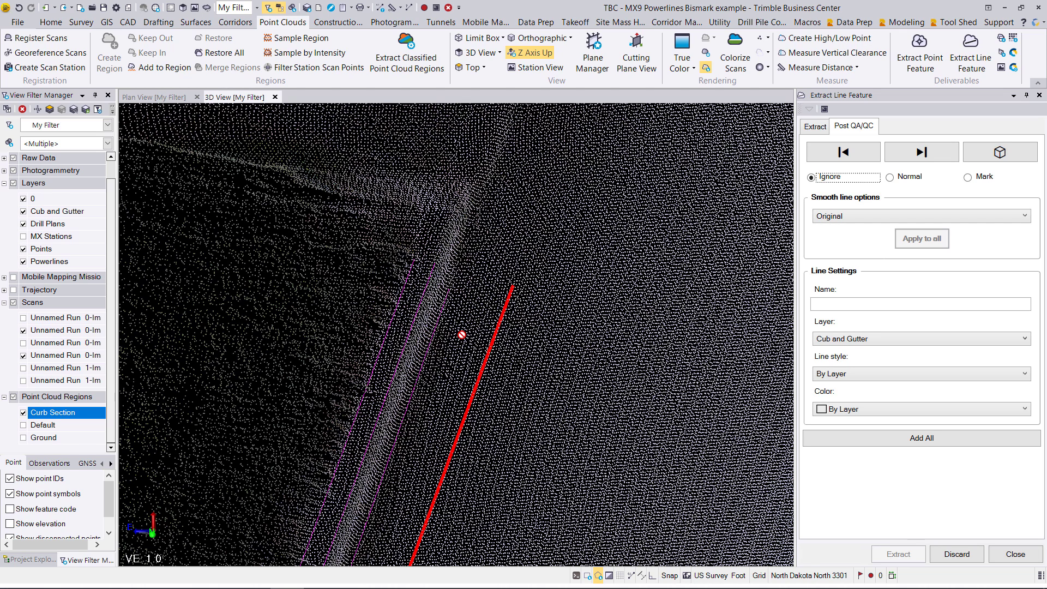
# Confirm that line stays ignored and add the remaining three lines as linestrings.
pyautogui.click(904, 182)
pyautogui.click(892, 179)
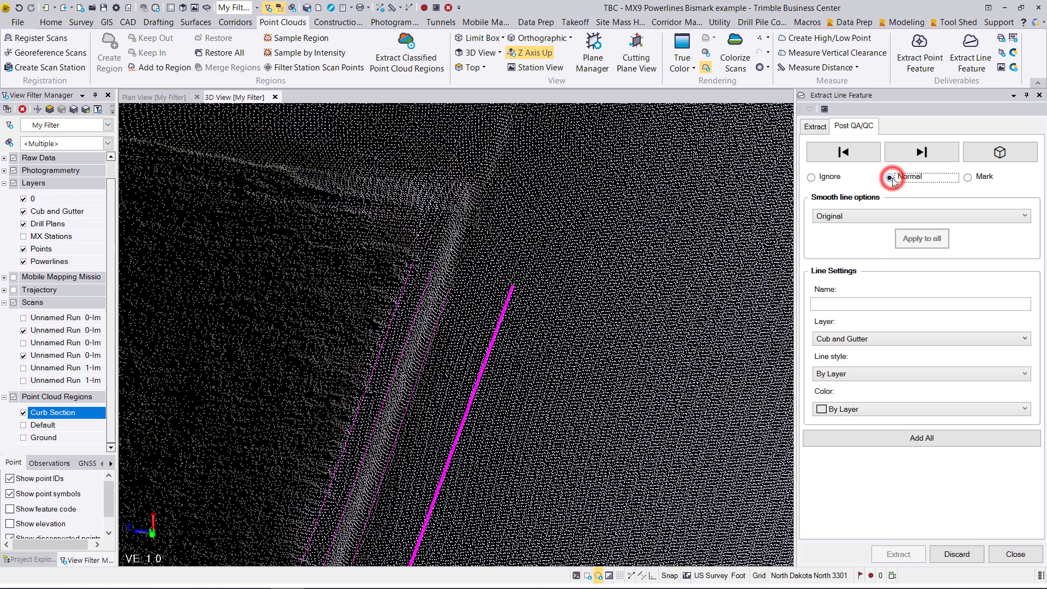
pyautogui.click(812, 179)
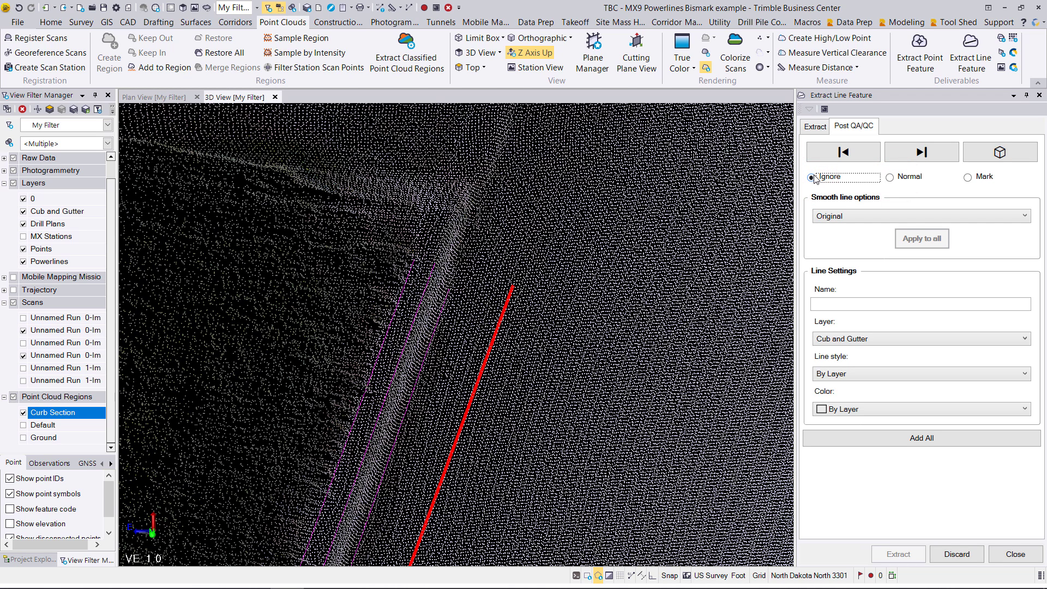
pyautogui.click(922, 438)
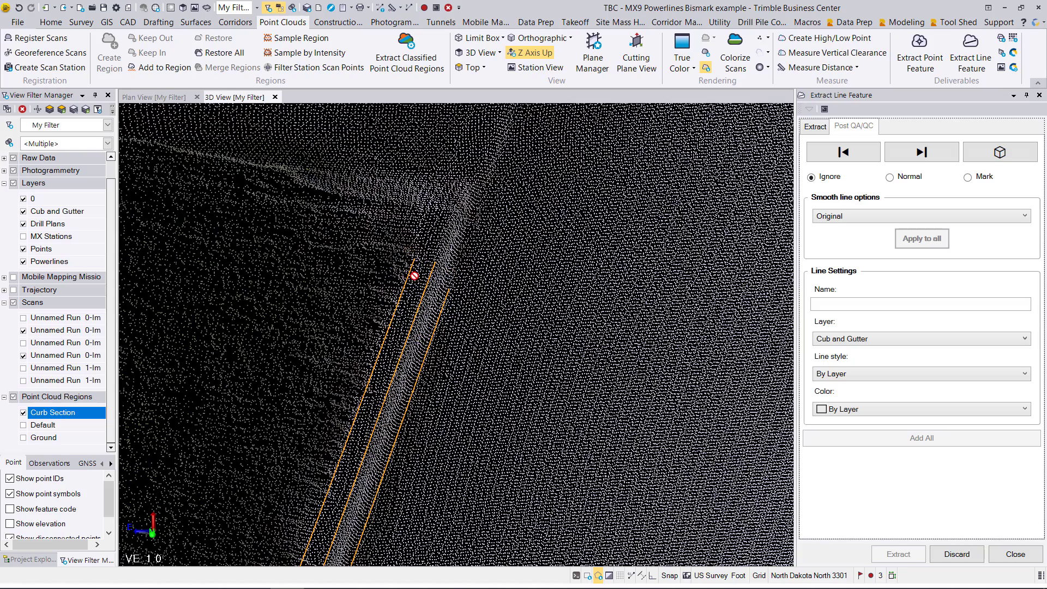
# Close the extraction tool and select a Cub and Gutter linestring to inspect along the curb.
pyautogui.click(1016, 553)
pyautogui.click(522, 316)
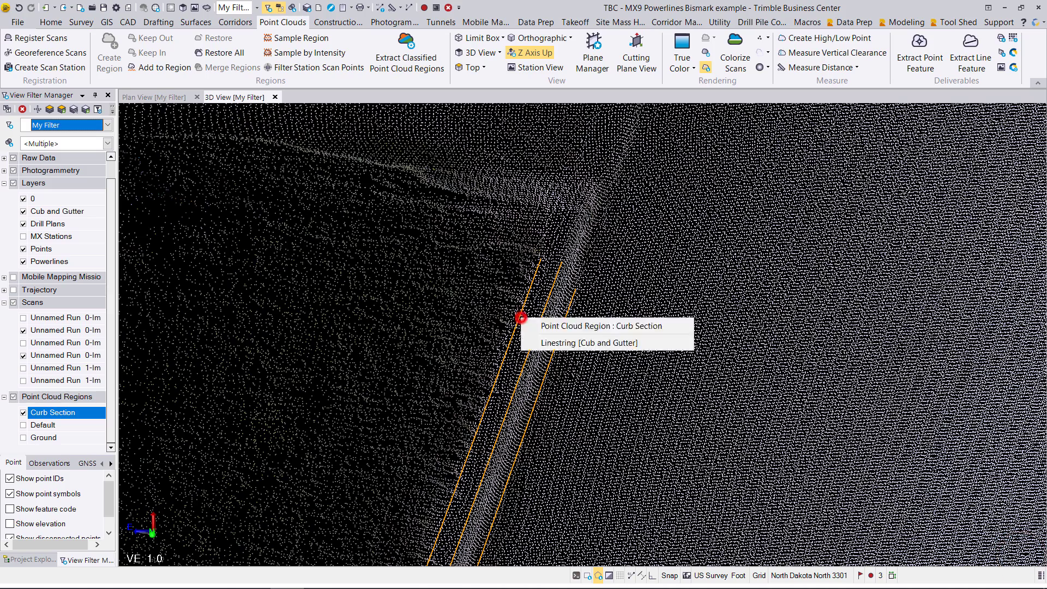
pyautogui.click(562, 339)
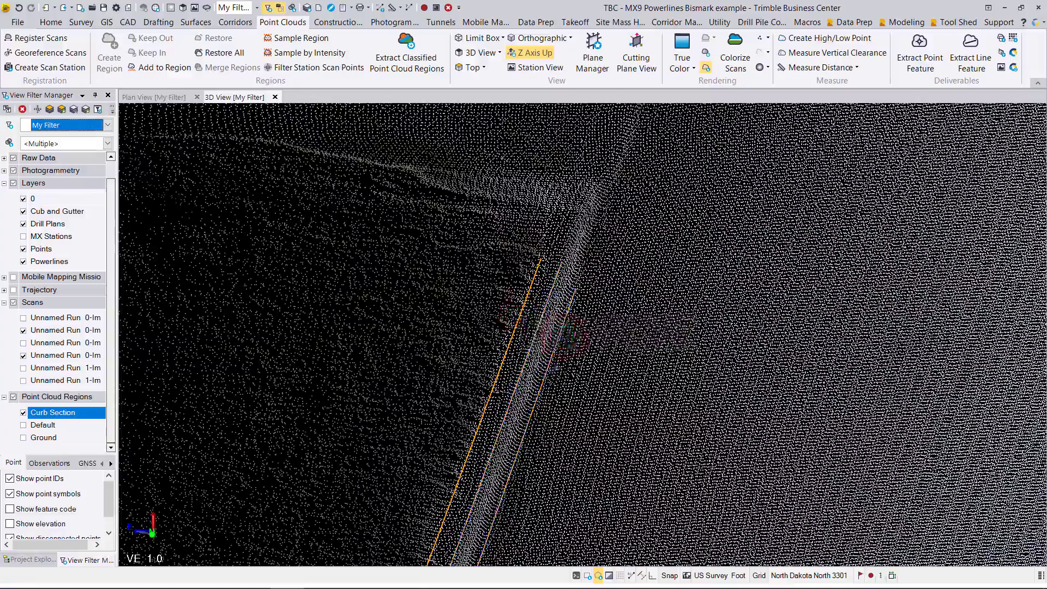
pyautogui.keyDown('shift'); pyautogui.moveTo(563, 337); pyautogui.dragTo(544, 344, button='middle'); pyautogui.keyUp('shift')
pyautogui.scroll(3, 544, 344)
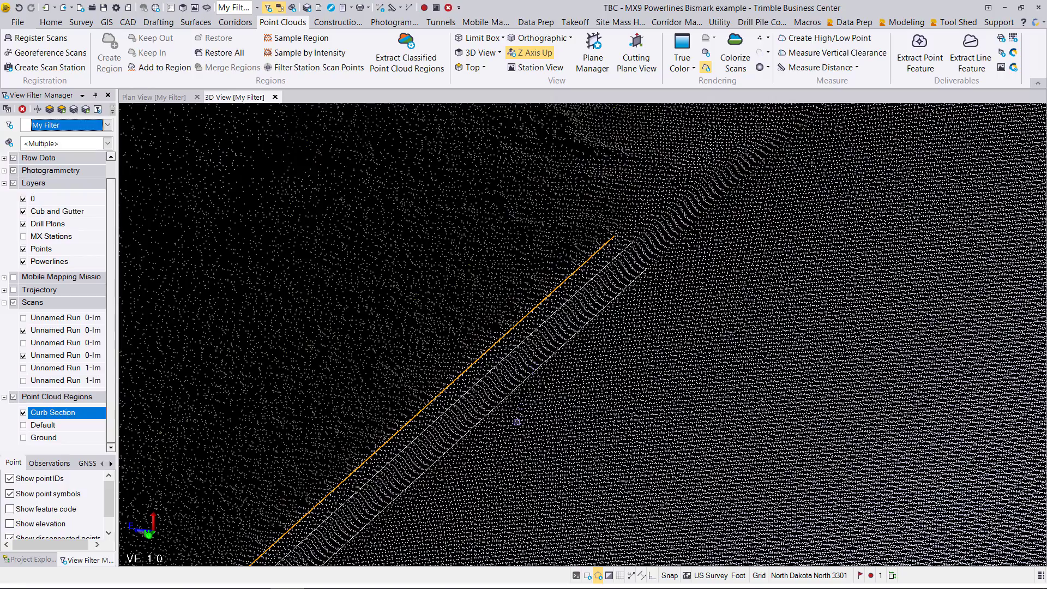
pyautogui.moveTo(516, 422)
pyautogui.keyDown('shift'); pyautogui.mouseDown(button='middle')
pyautogui.moveTo(676, 247)
pyautogui.moveTo(448, 397)
pyautogui.mouseUp(button='middle'); pyautogui.keyUp('shift')
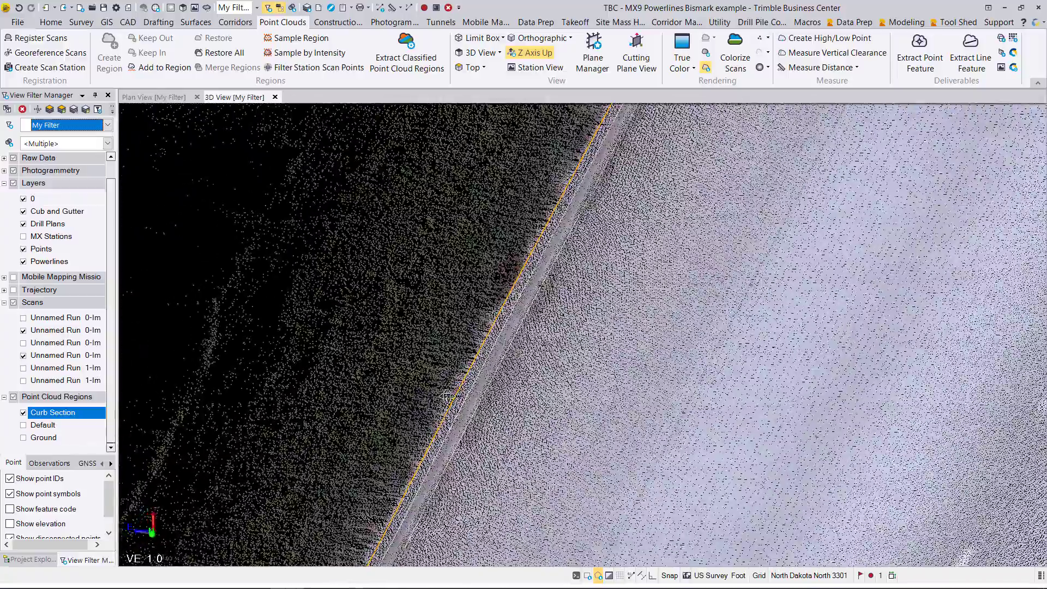